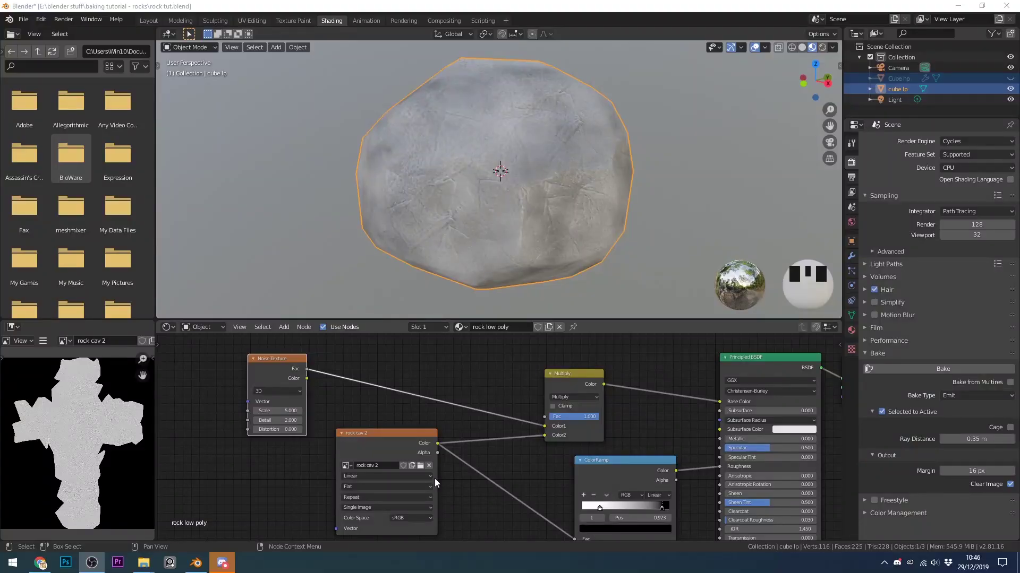
- Delete the Noise Texture node from the rock low poly material
{"action": "left_click_drag", "start_coordinate": [273, 362], "coordinate": [274, 369]}
{"action": "left_click", "coordinate": [282, 373]}
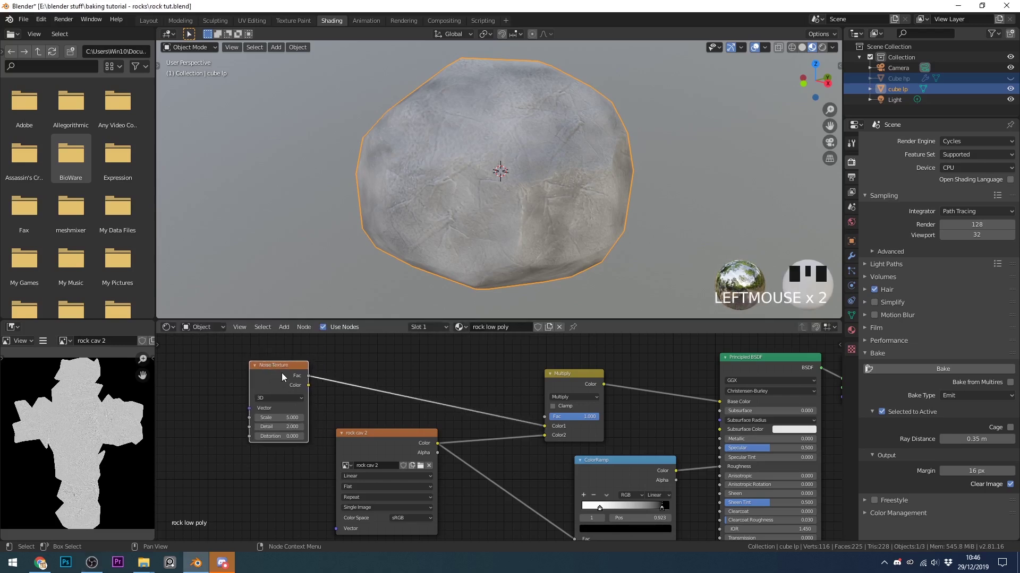
{"action": "key", "text": "Delete"}
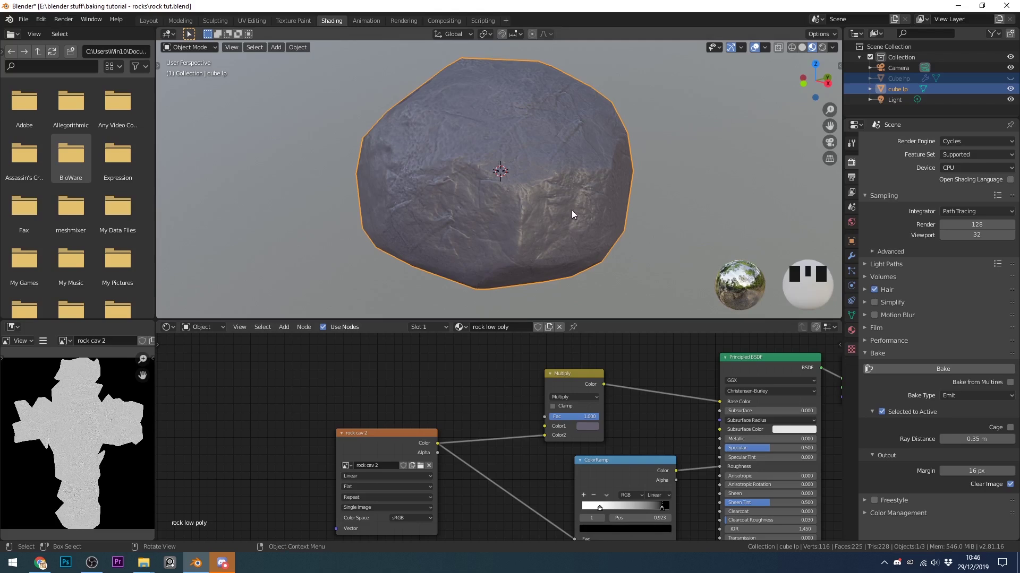
{"action": "middle_click_drag", "start_coordinate": [571, 209], "coordinate": [551, 219]}
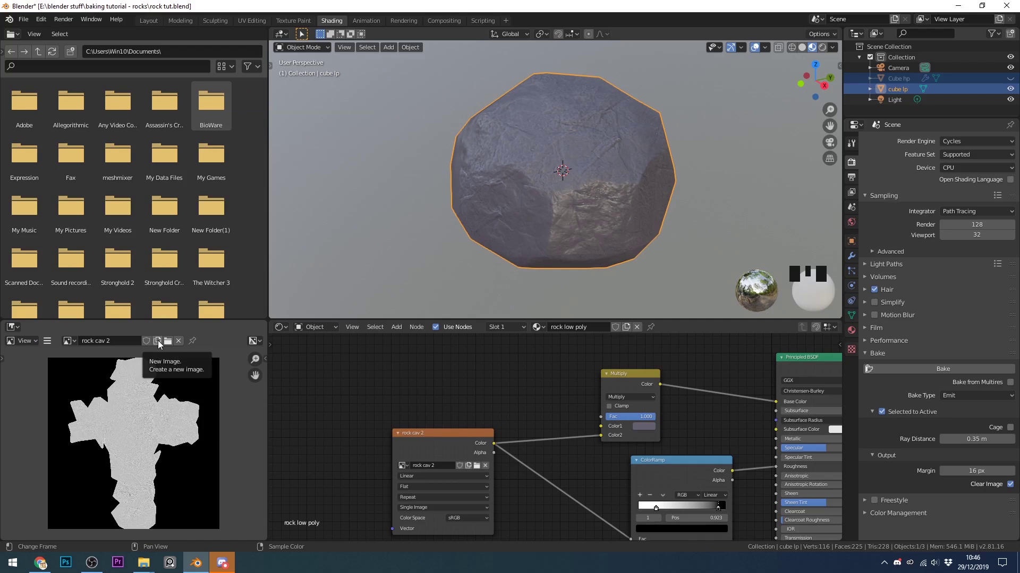
- Create a new blank 2048 x 2048 px image named "rock col 2" without alpha
{"action": "left_click", "coordinate": [158, 342]}
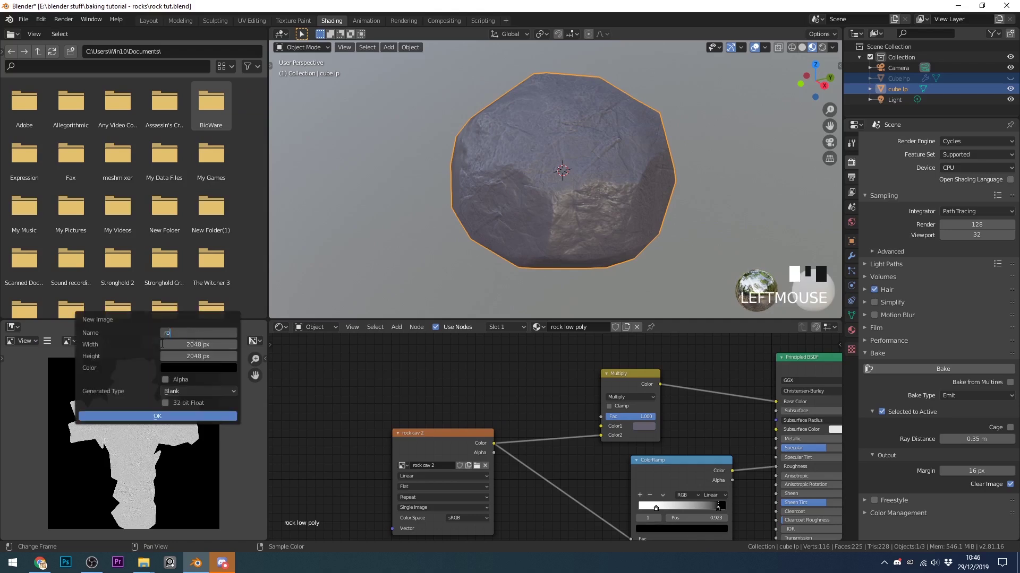
{"action": "type", "text": "rock col 2"}
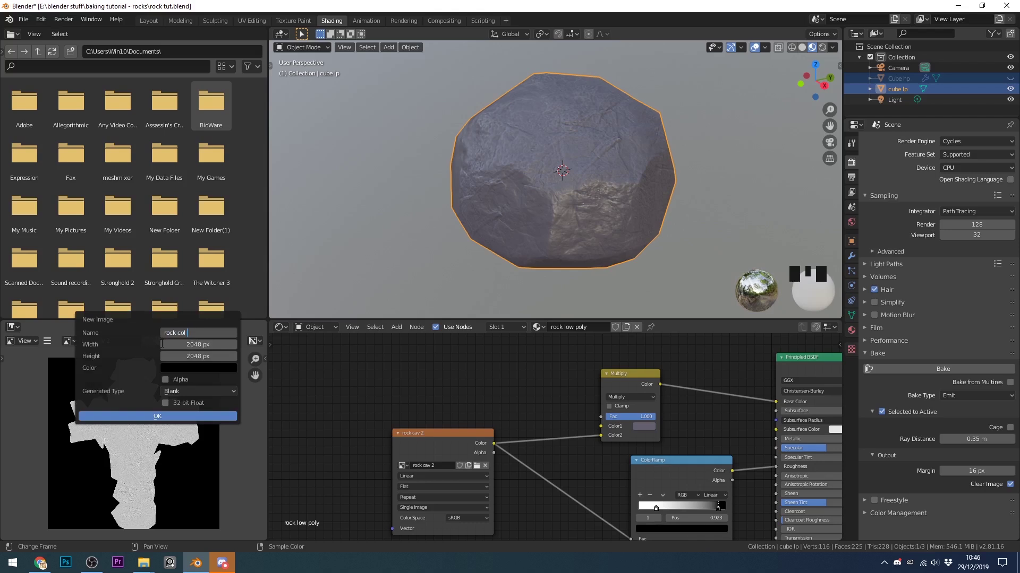
{"action": "left_click", "coordinate": [158, 416]}
{"action": "scroll", "coordinate": [406, 444], "scroll_direction": "down", "scroll_amount": 2}
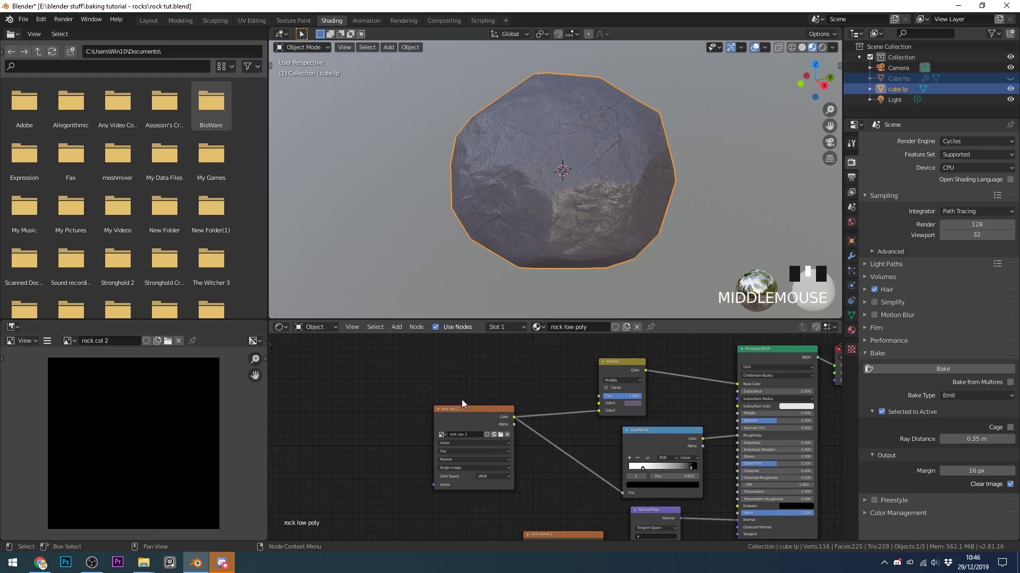
- In the Texture Paint workspace, split the image editor horizontally and turn the upper half into a Shader Editor with its sidebar hidden
{"action": "left_click", "coordinate": [280, 21]}
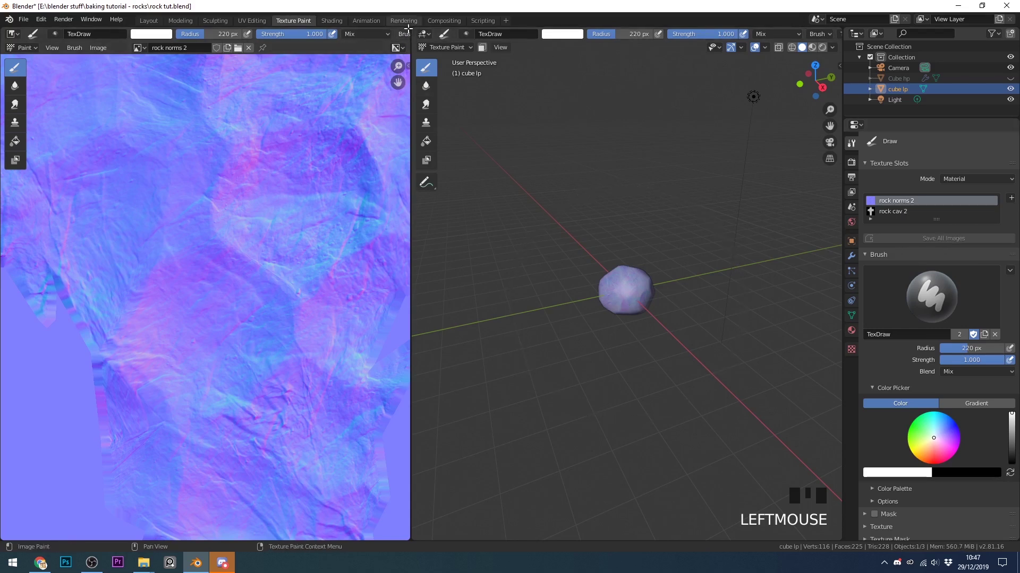
{"action": "left_click_drag", "start_coordinate": [408, 30], "coordinate": [160, 253]}
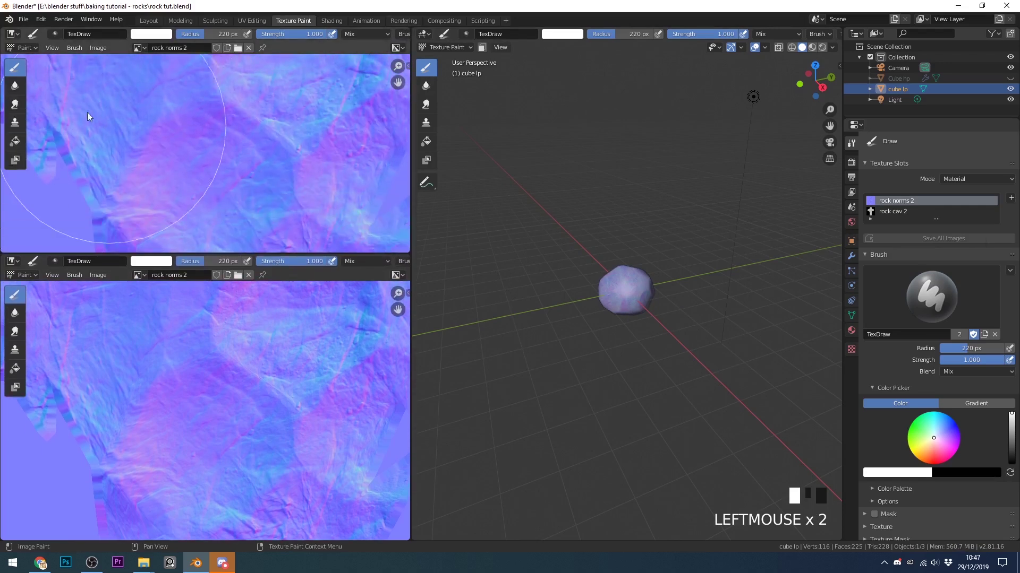
{"action": "left_click", "coordinate": [12, 35]}
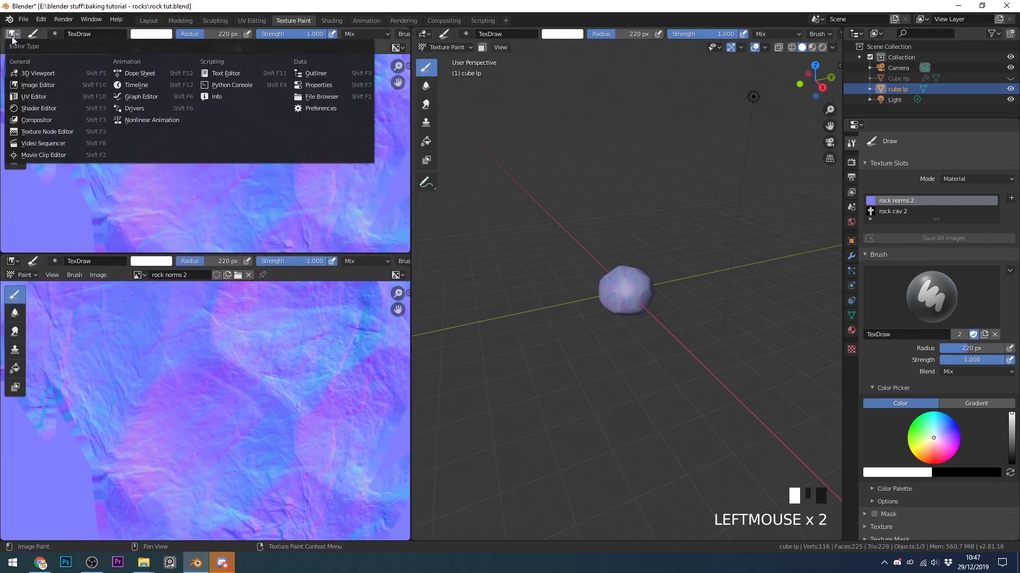
{"action": "left_click", "coordinate": [55, 109]}
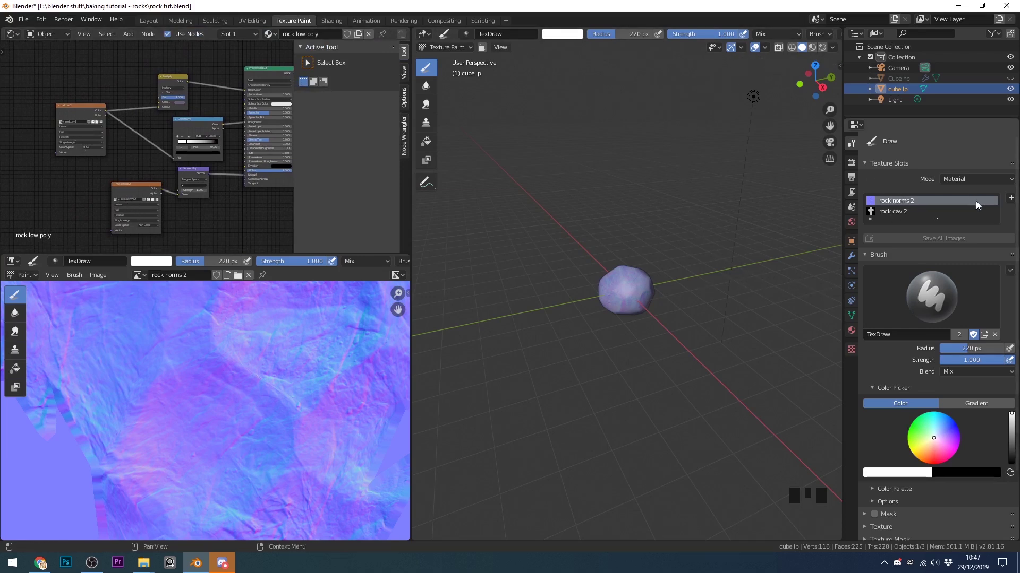
{"action": "key", "text": "n"}
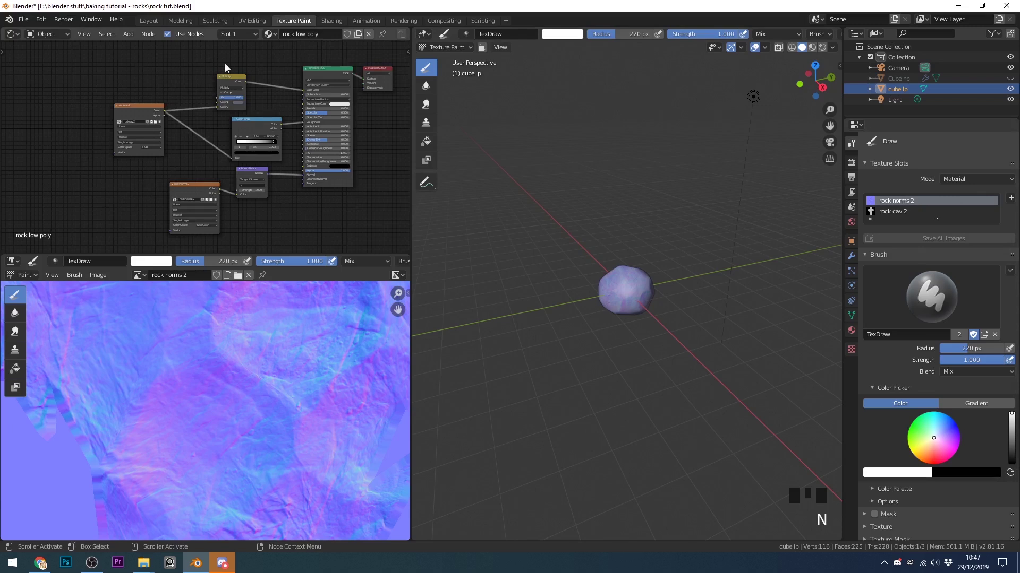
- Duplicate the rock cav 2 image texture node, place the copy above it and assign it the rock col 2 image
{"action": "left_click", "coordinate": [144, 107]}
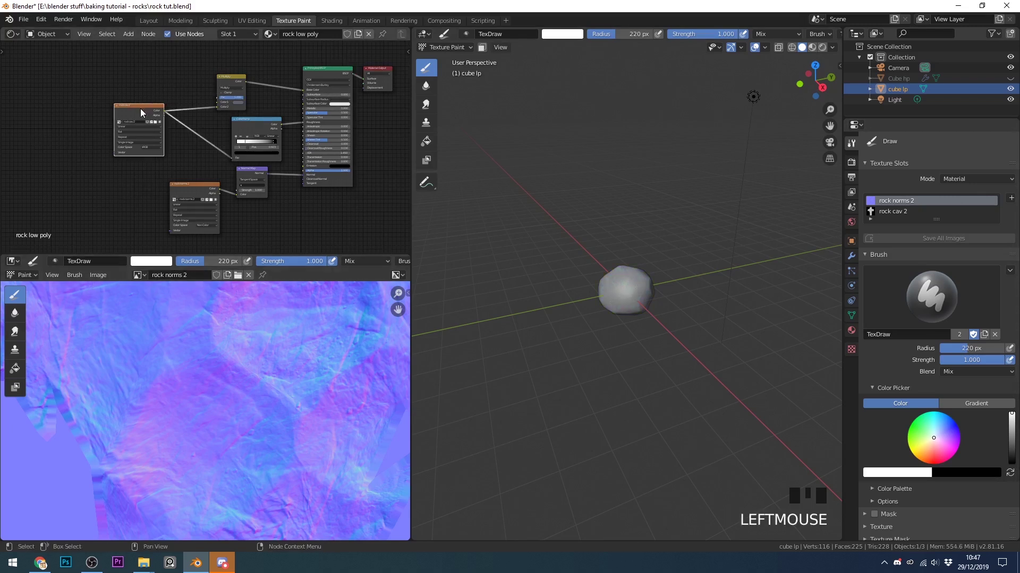
{"action": "key", "text": "shift+d"}
{"action": "left_click", "coordinate": [148, 53]}
{"action": "middle_click_drag", "start_coordinate": [152, 71], "coordinate": [202, 140]}
{"action": "scroll", "coordinate": [201, 140], "scroll_direction": "up", "scroll_amount": 8}
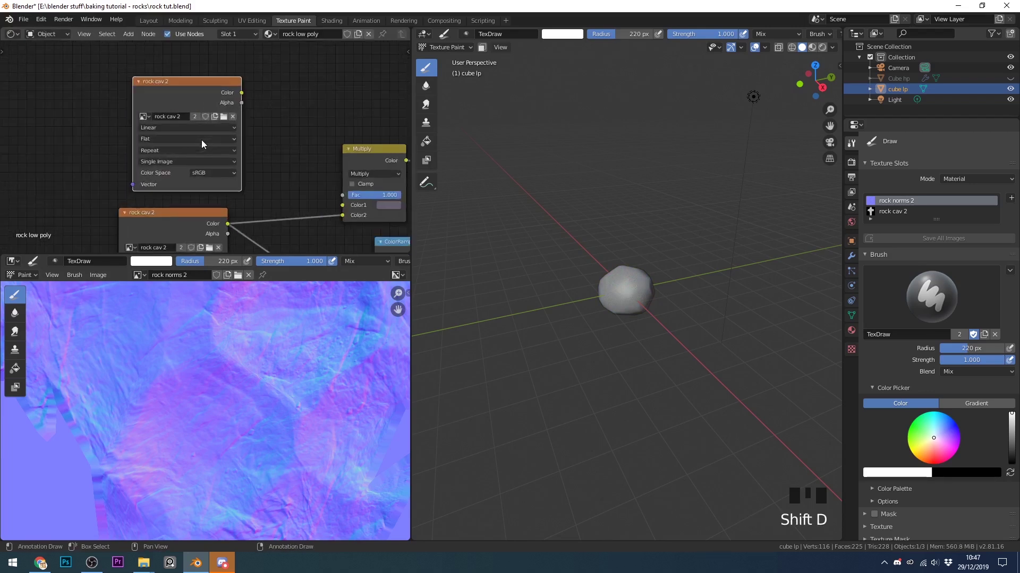
{"action": "scroll", "coordinate": [201, 139], "scroll_direction": "up", "scroll_amount": 1}
{"action": "left_click", "coordinate": [128, 108]}
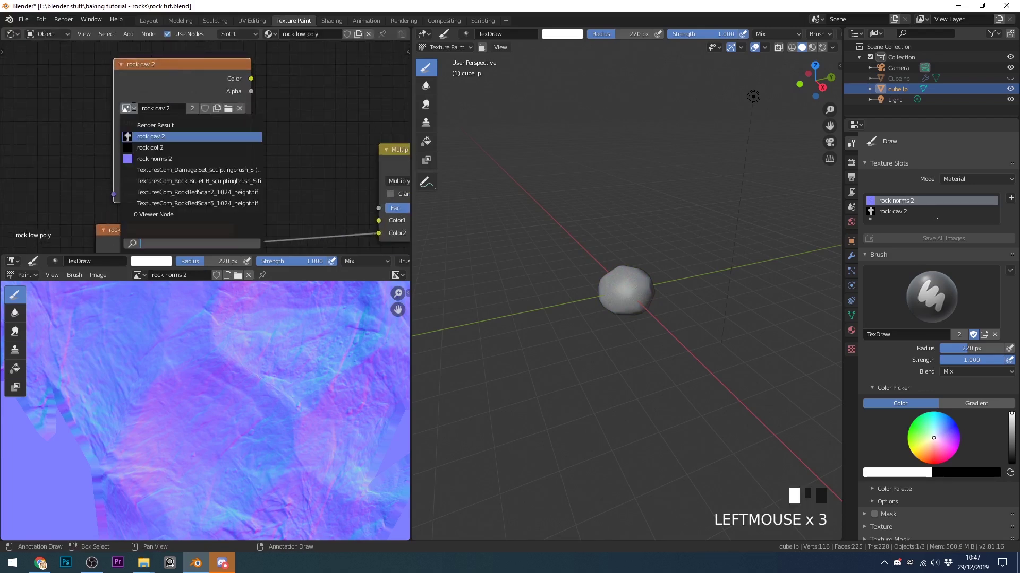
{"action": "left_click", "coordinate": [151, 147]}
{"action": "scroll", "coordinate": [159, 149], "scroll_direction": "down", "scroll_amount": 1}
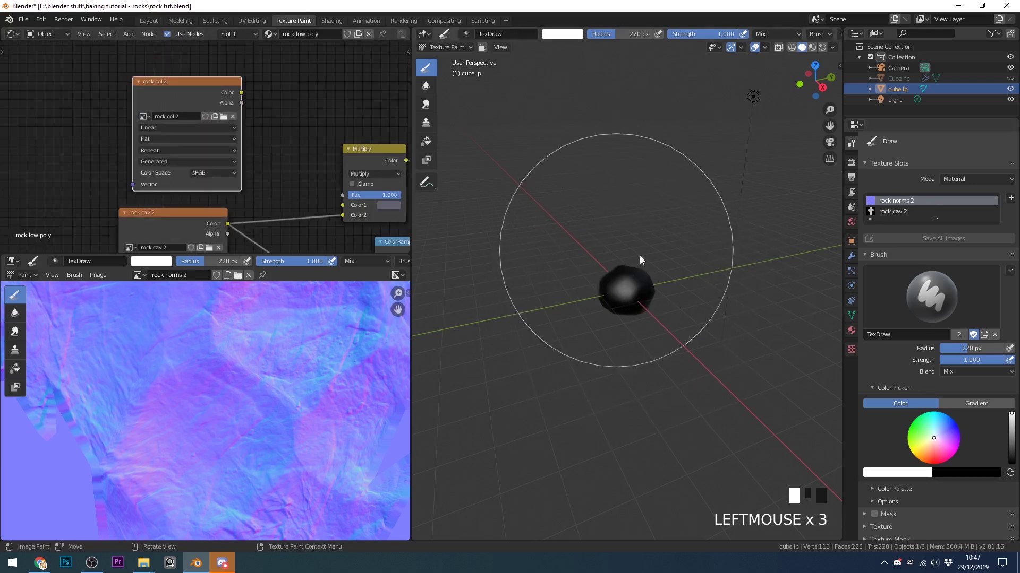
- Show the rock in material preview shading and connect the rock col 2 node's Color output to the Multiply node's Color1 input
{"action": "left_click", "coordinate": [811, 47]}
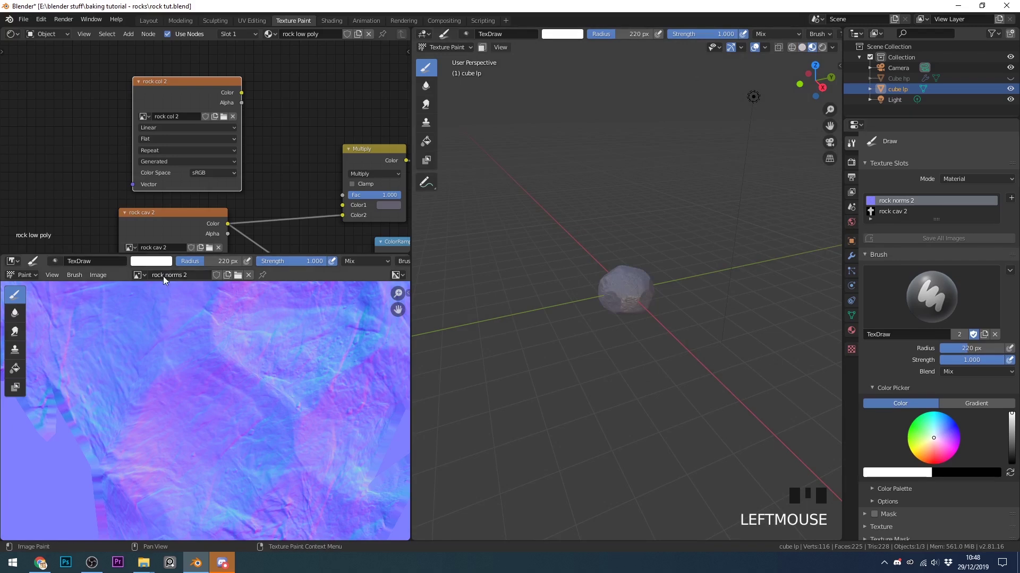
{"action": "scroll", "coordinate": [203, 151], "scroll_direction": "down", "scroll_amount": 3}
{"action": "middle_click_drag", "start_coordinate": [291, 130], "coordinate": [195, 151]}
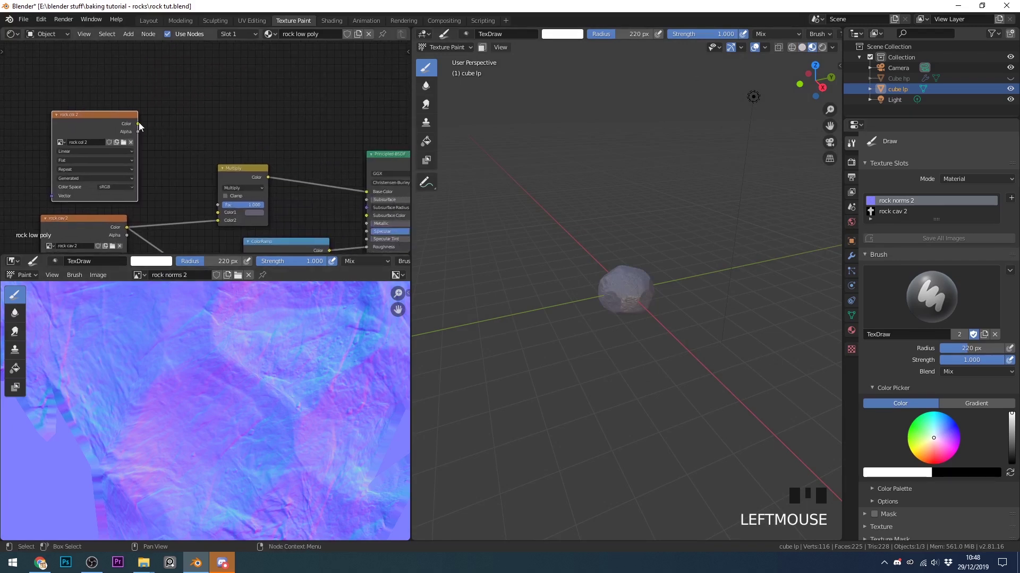
{"action": "left_click_drag", "start_coordinate": [137, 124], "coordinate": [216, 215]}
{"action": "scroll", "coordinate": [654, 318], "scroll_direction": "up", "scroll_amount": 5}
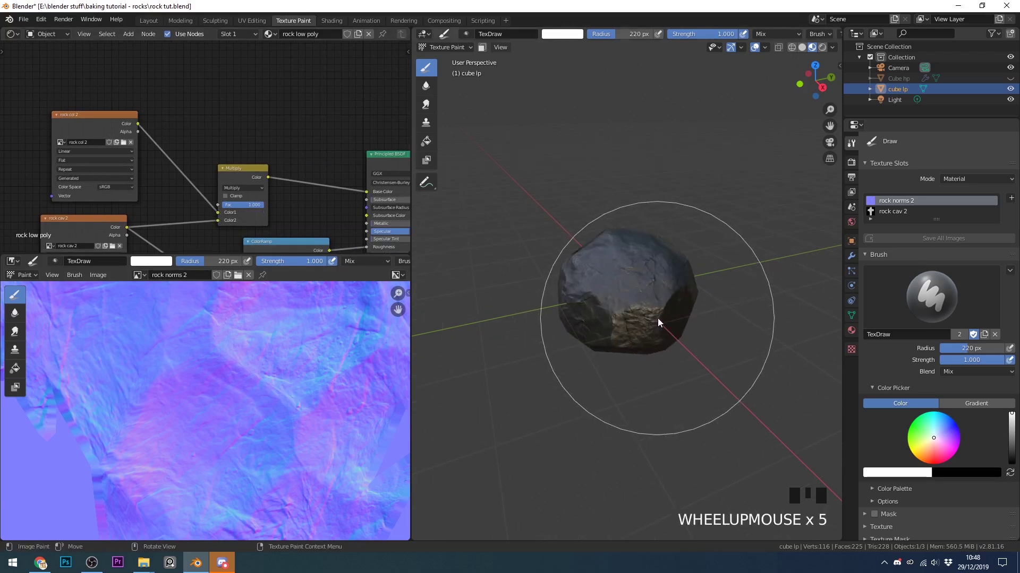
{"action": "scroll", "coordinate": [657, 318], "scroll_direction": "down", "scroll_amount": 2}
{"action": "middle_click_drag", "start_coordinate": [489, 257], "coordinate": [613, 321]}
{"action": "middle_click_drag", "start_coordinate": [601, 276], "coordinate": [623, 288]}
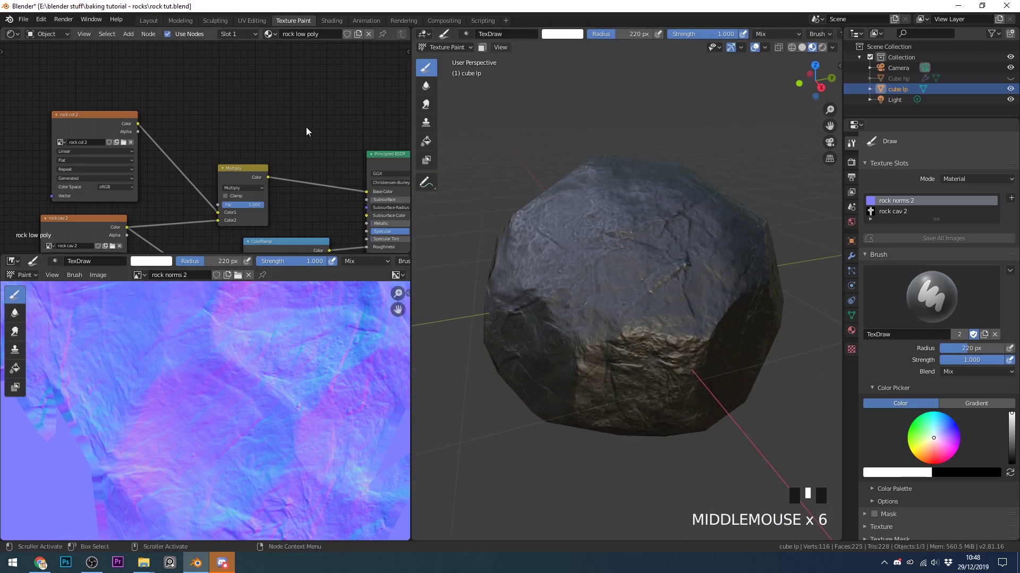
{"action": "middle_click_drag", "start_coordinate": [88, 244], "coordinate": [122, 201]}
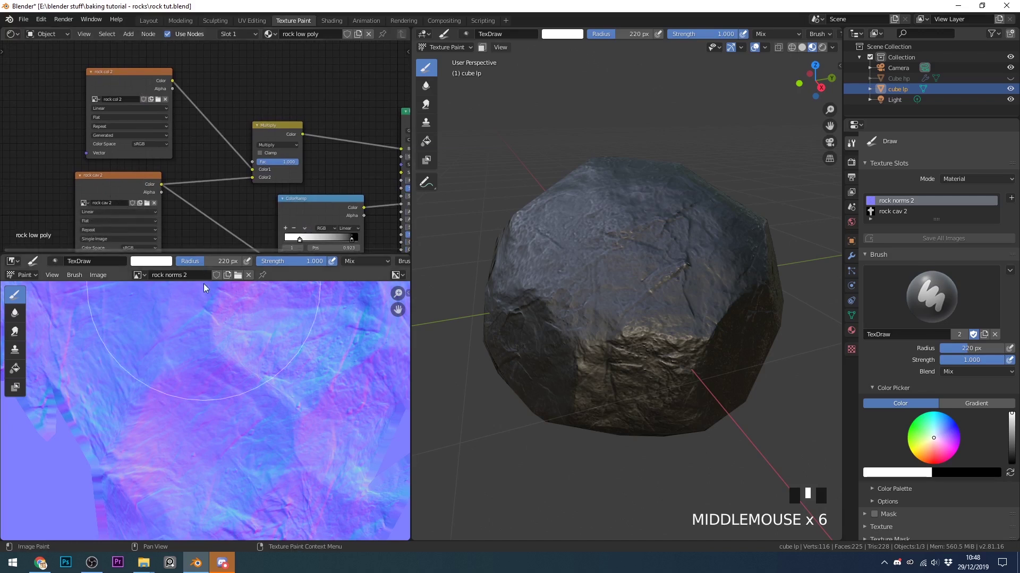
- Refresh the texture slots by leaving and re-entering the Texture Paint workspace, and make rock col 2 the active paint slot
{"action": "left_click", "coordinate": [869, 220]}
{"action": "left_click", "coordinate": [870, 220]}
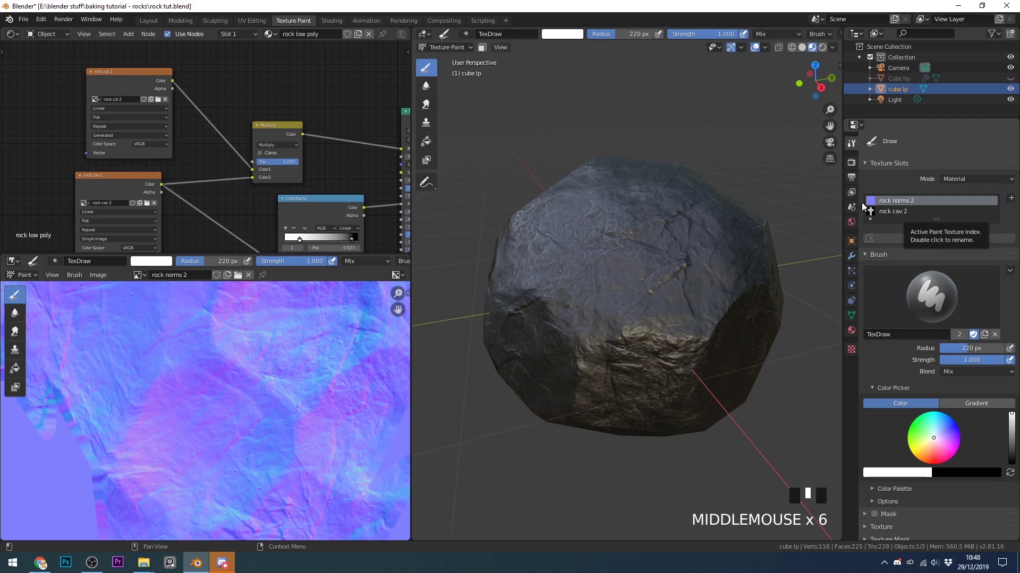
{"action": "left_click", "coordinate": [148, 20]}
{"action": "left_click", "coordinate": [293, 20]}
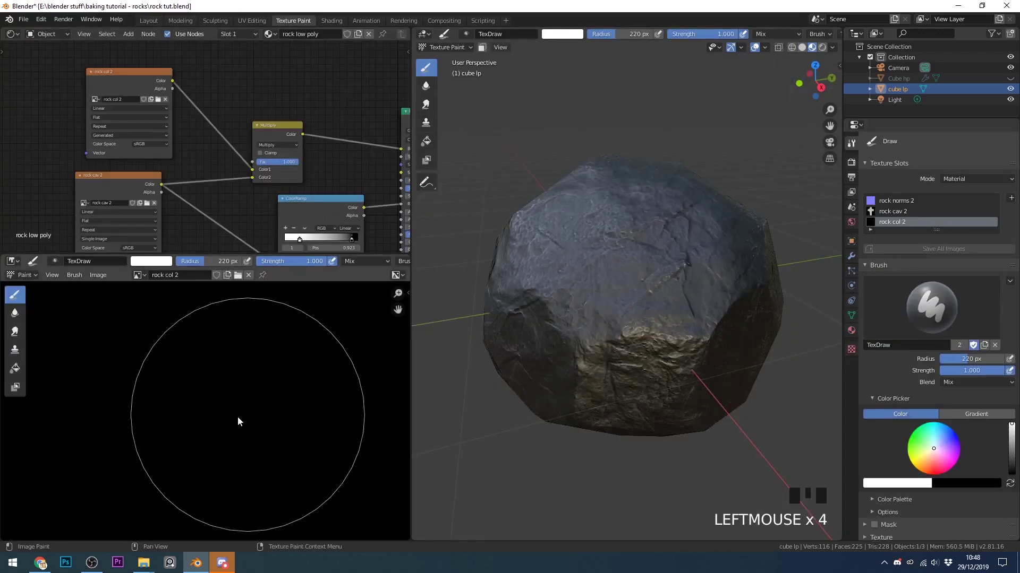
{"action": "scroll", "coordinate": [232, 417], "scroll_direction": "down", "scroll_amount": 7}
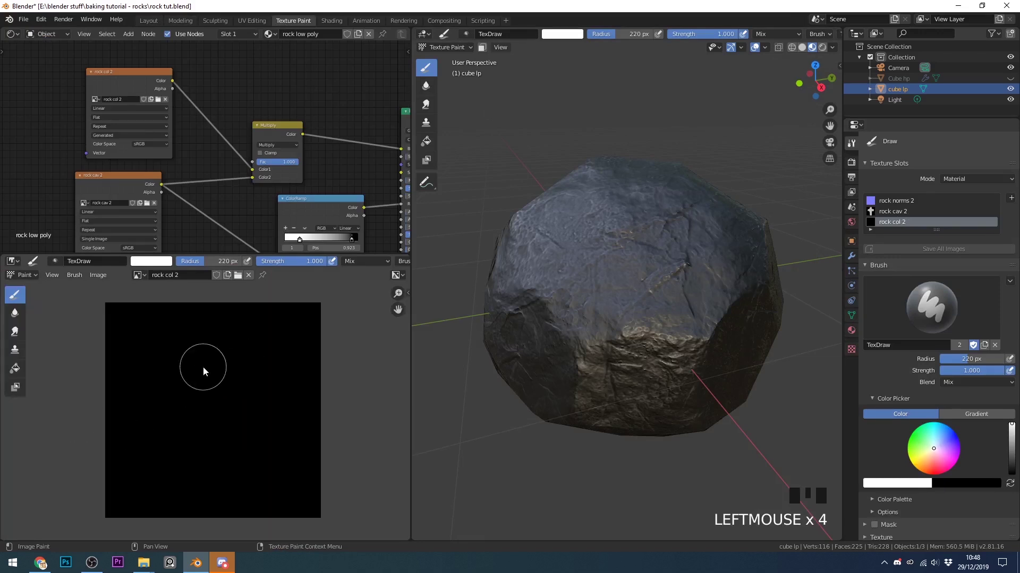
- Paint a broad white test stroke down the front of the rock on the rock col 2 texture
{"action": "mouse_move", "coordinate": [575, 253]}
{"action": "left_mouse_down"}
{"action": "mouse_move", "coordinate": [578, 437]}
{"action": "mouse_move", "coordinate": [610, 451]}
{"action": "left_mouse_up"}
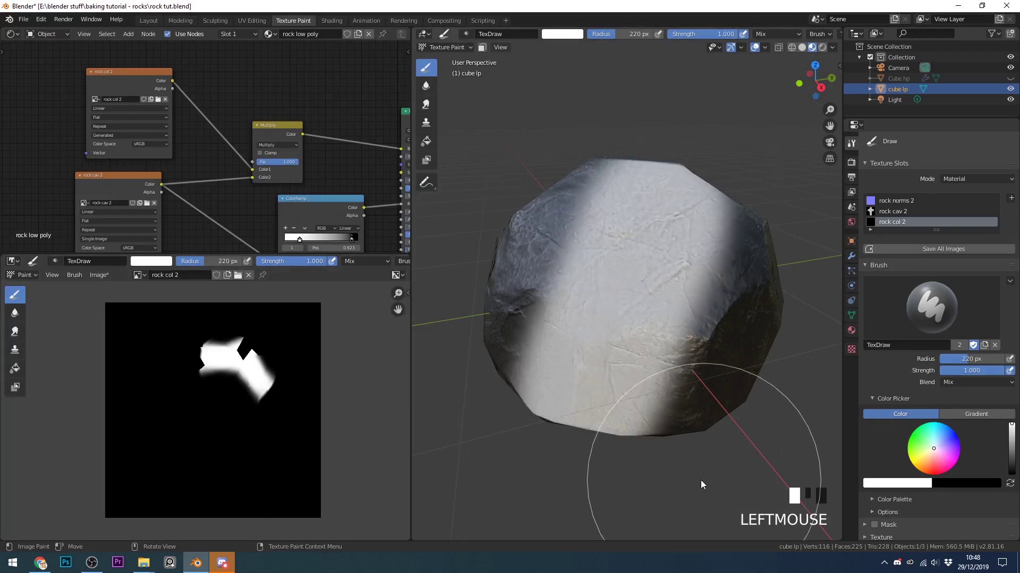
{"action": "scroll", "coordinate": [611, 356], "scroll_direction": "up", "scroll_amount": 2}
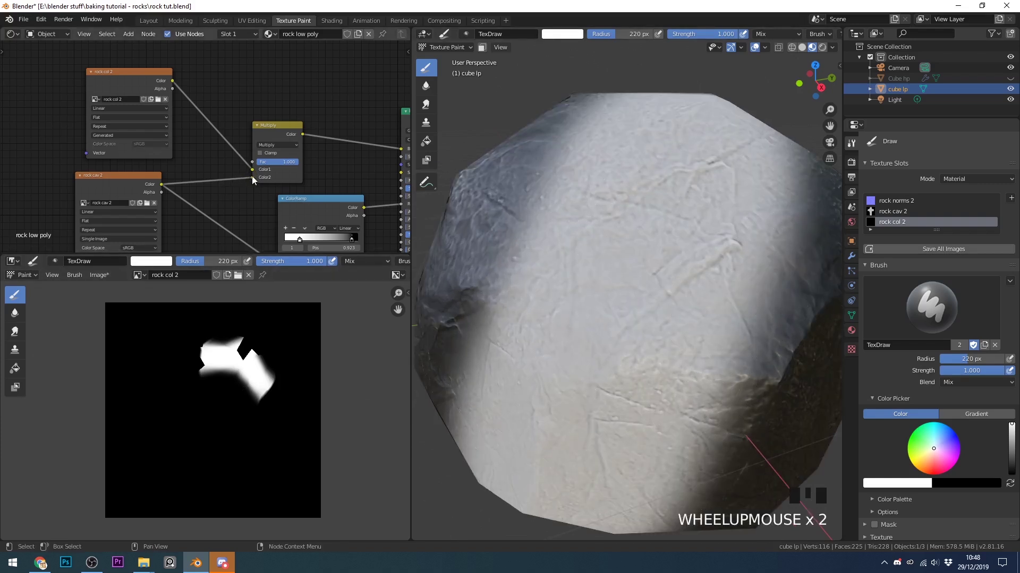
{"action": "mouse_move", "coordinate": [297, 165]}
{"action": "left_mouse_down"}
{"action": "mouse_move", "coordinate": [260, 165]}
{"action": "mouse_move", "coordinate": [292, 162]}
{"action": "left_mouse_up"}
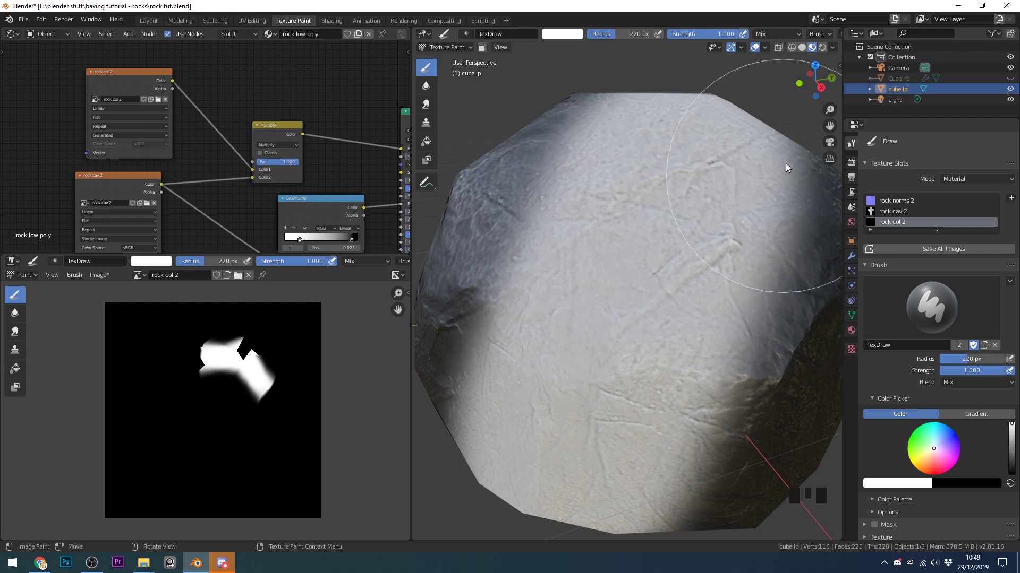
- Widen the 3D viewport and the properties editor, splitting the latter into two side-by-side editors with the second showing texture properties
{"action": "left_click_drag", "start_coordinate": [412, 219], "coordinate": [271, 219]}
{"action": "scroll", "coordinate": [575, 276], "scroll_direction": "down", "scroll_amount": 2}
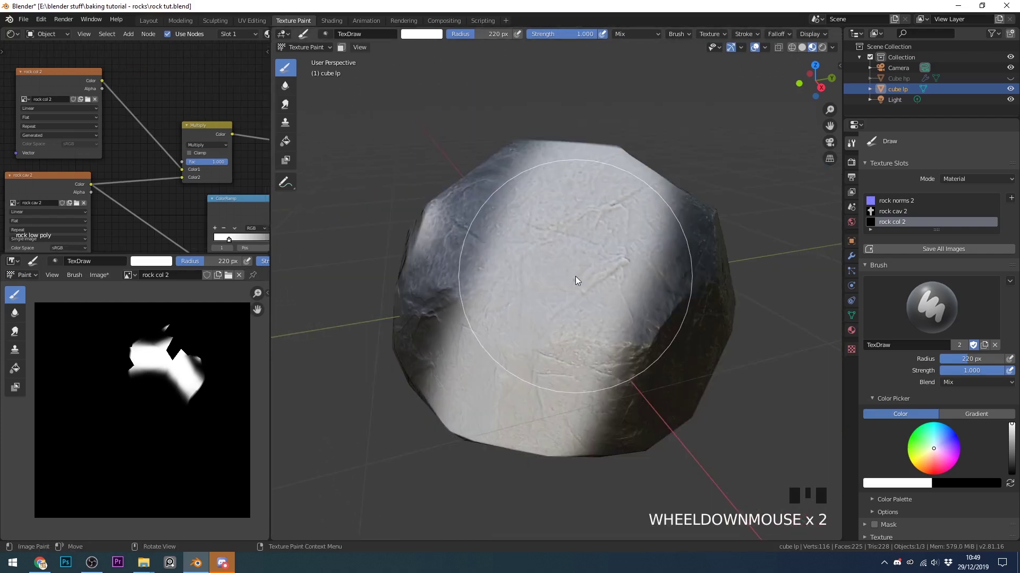
{"action": "left_click_drag", "start_coordinate": [843, 181], "coordinate": [771, 181]}
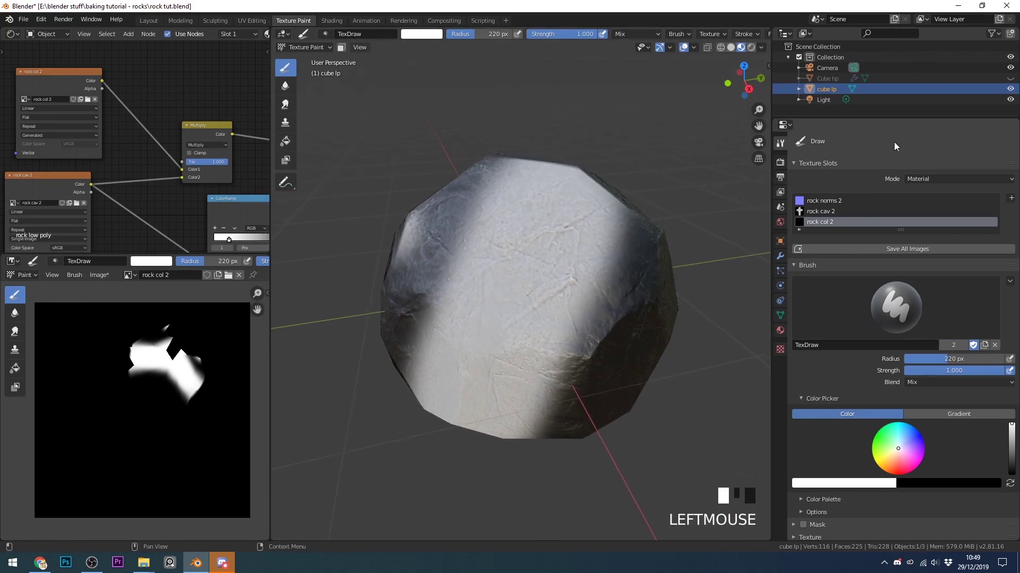
{"action": "left_click_drag", "start_coordinate": [1009, 121], "coordinate": [907, 135]}
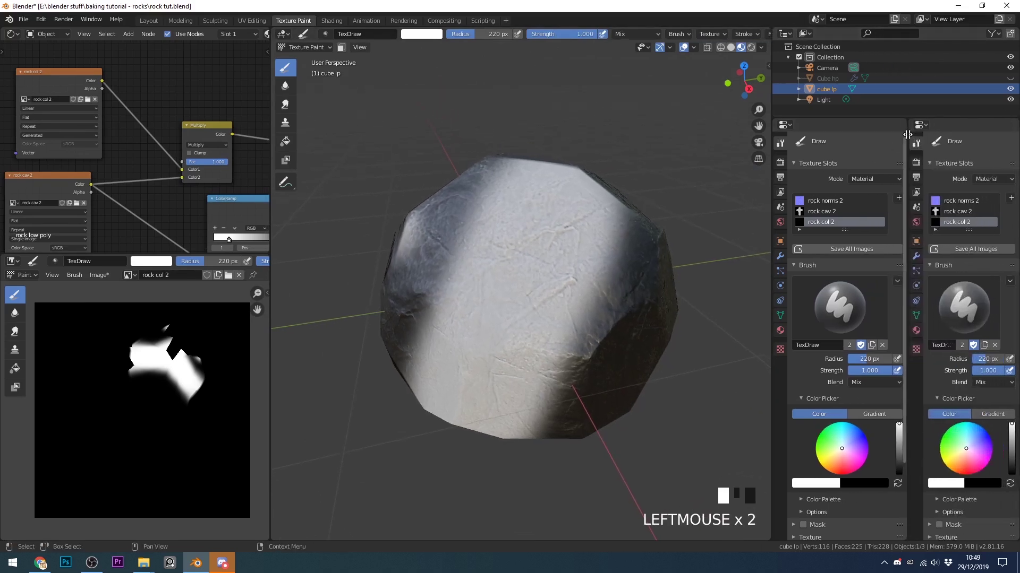
{"action": "left_click", "coordinate": [916, 349]}
- Create a new texture for the TexDraw brush
{"action": "scroll", "coordinate": [856, 356], "scroll_direction": "down", "scroll_amount": 4}
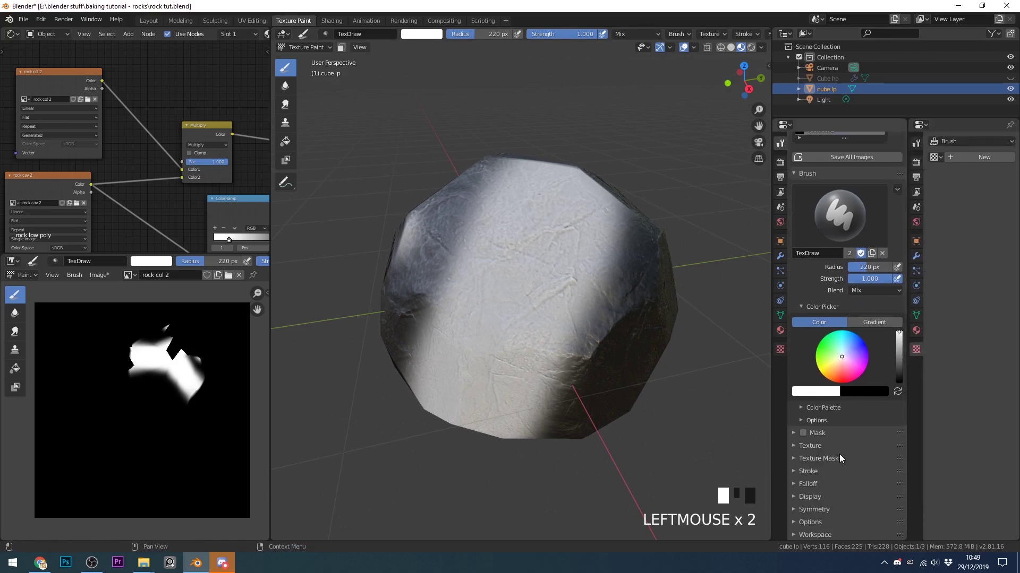
{"action": "left_click", "coordinate": [797, 446]}
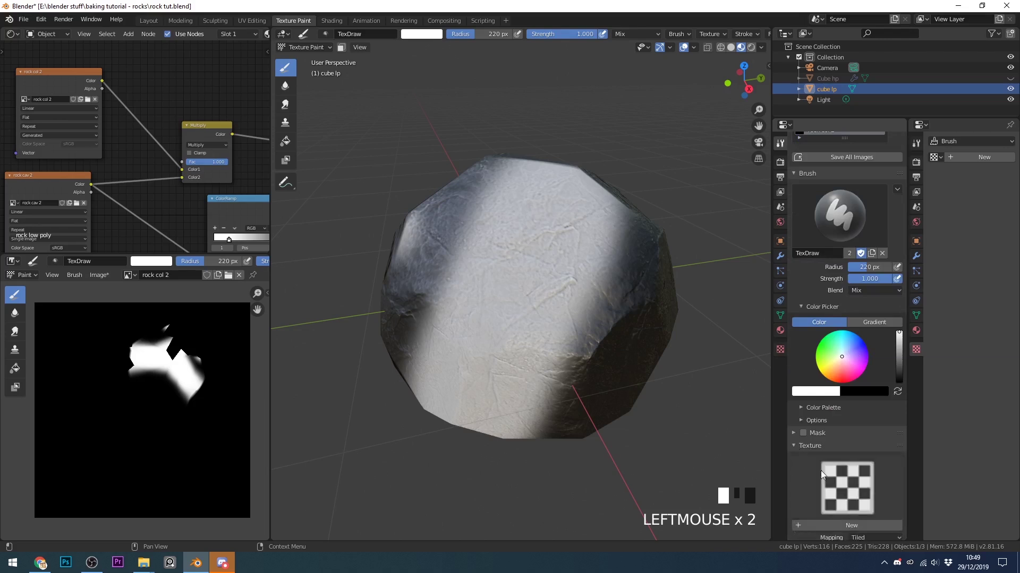
{"action": "left_click", "coordinate": [834, 525]}
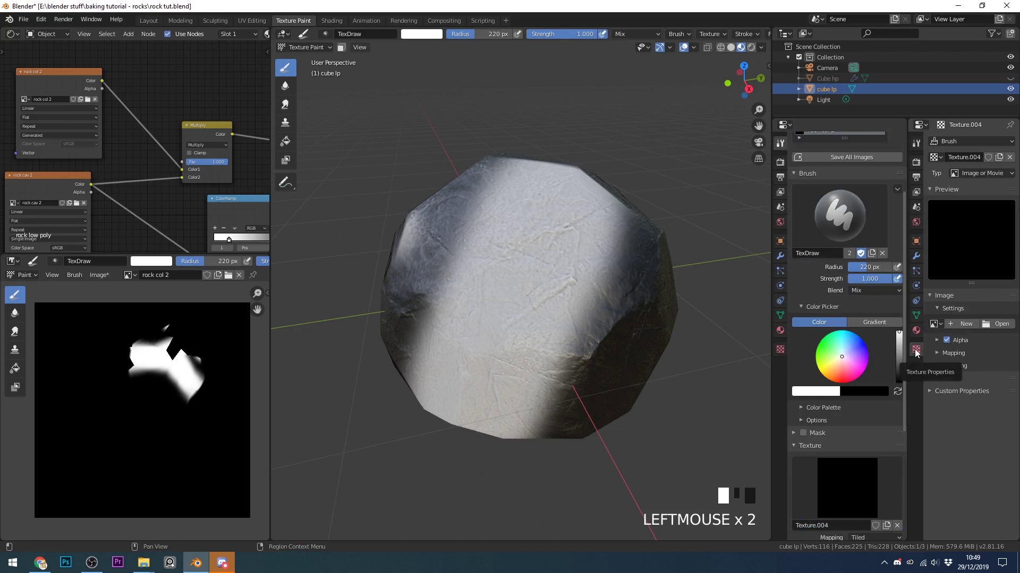
- Load jagged-rock-texture.jpg from the blender stuff textures folder as the image of the new brush texture
{"action": "left_click", "coordinate": [988, 325]}
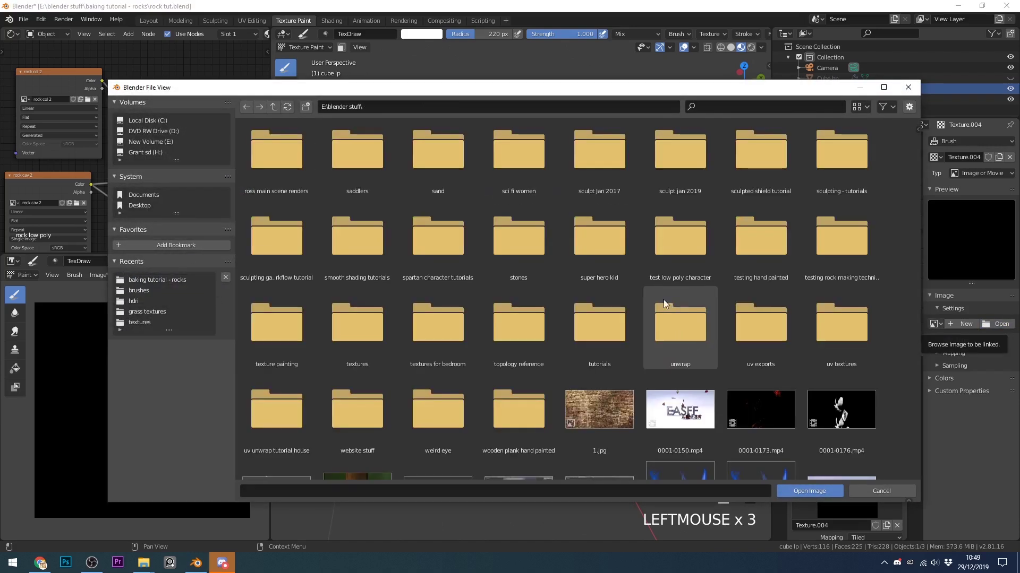
{"action": "scroll", "coordinate": [584, 308], "scroll_direction": "down", "scroll_amount": 1}
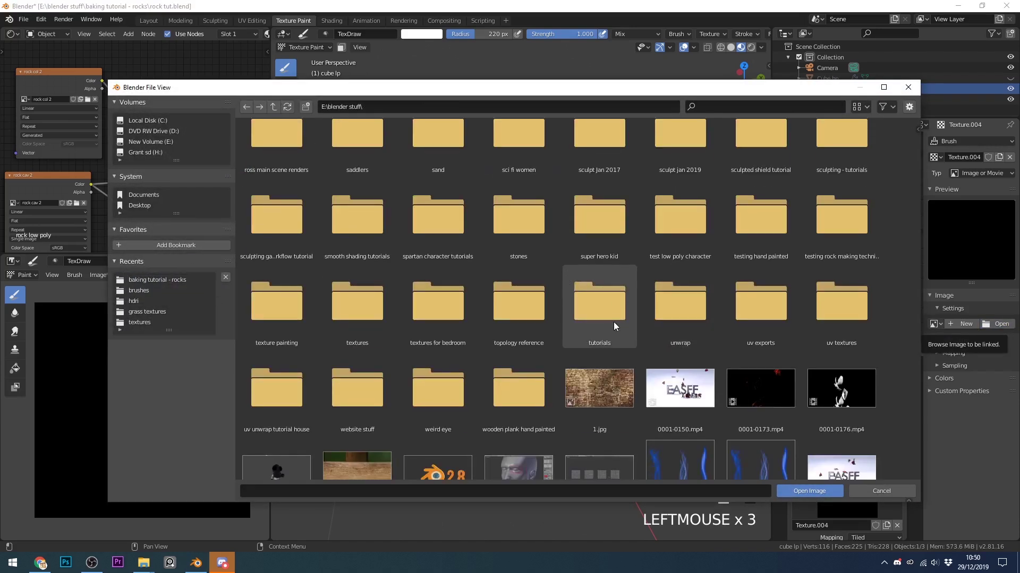
{"action": "double_click", "coordinate": [344, 316]}
{"action": "scroll", "coordinate": [635, 310], "scroll_direction": "down", "scroll_amount": 10}
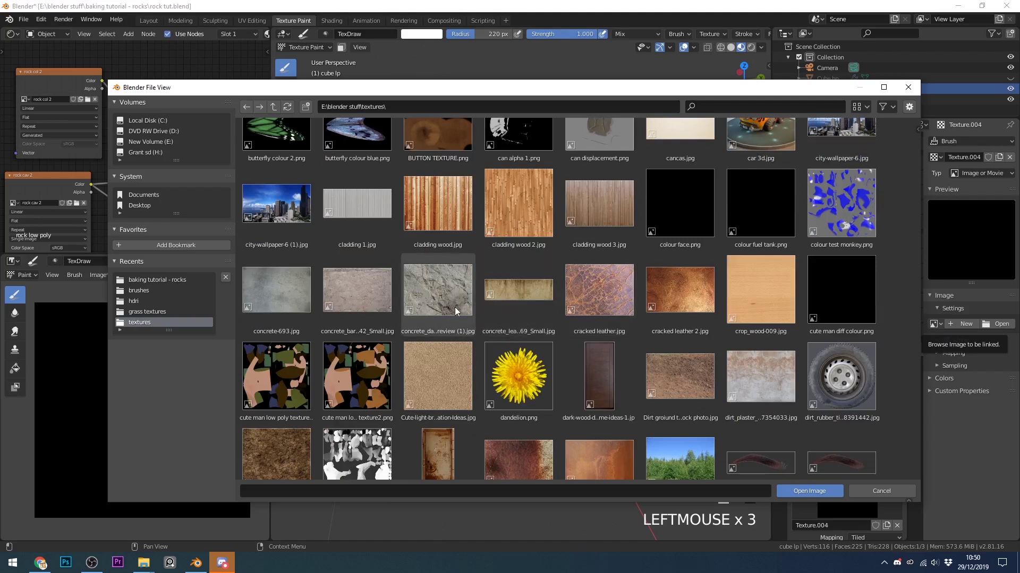
{"action": "scroll", "coordinate": [447, 305], "scroll_direction": "down", "scroll_amount": 10}
{"action": "left_click", "coordinate": [452, 282]}
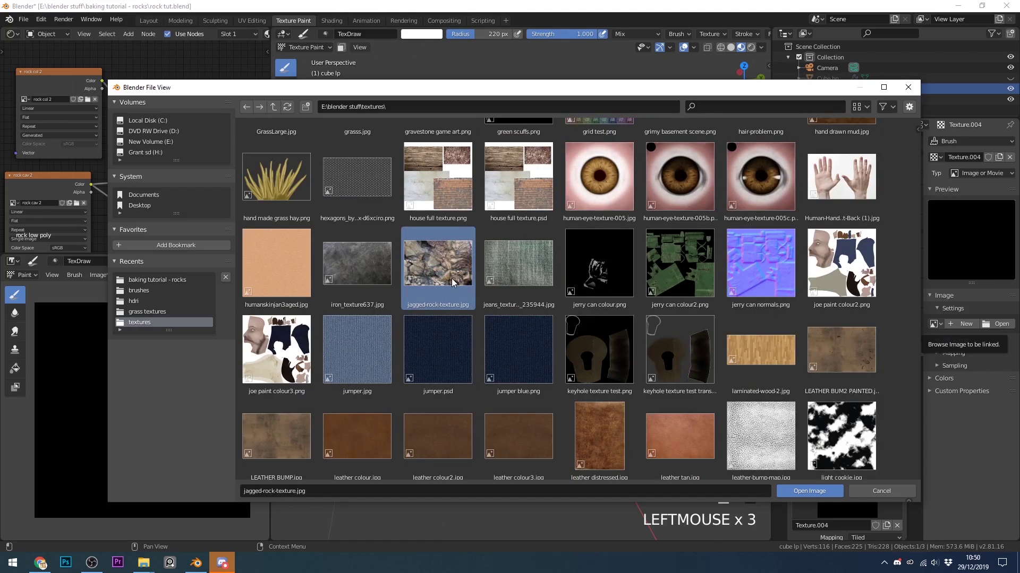
{"action": "left_click", "coordinate": [451, 281]}
- Paint the jagged rock texture over the front and side of the rock using the Tiled mapping
{"action": "mouse_move", "coordinate": [491, 307]}
{"action": "left_mouse_down"}
{"action": "mouse_move", "coordinate": [540, 273]}
{"action": "mouse_move", "coordinate": [488, 304]}
{"action": "mouse_move", "coordinate": [475, 366]}
{"action": "mouse_move", "coordinate": [549, 234]}
{"action": "mouse_move", "coordinate": [537, 299]}
{"action": "left_mouse_up"}
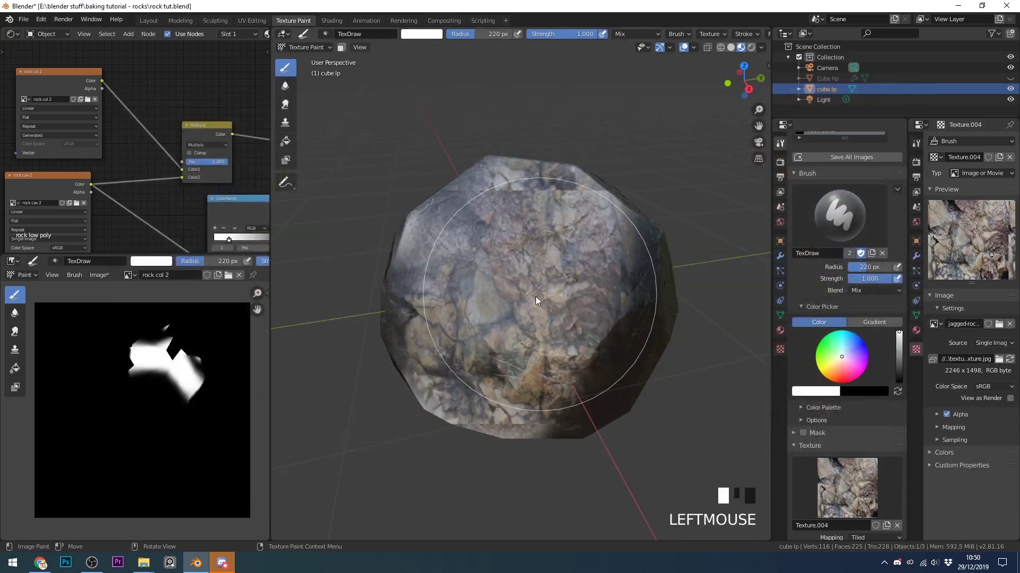
{"action": "middle_click_drag", "start_coordinate": [531, 303], "coordinate": [624, 305]}
{"action": "left_click_drag", "start_coordinate": [448, 317], "coordinate": [477, 339]}
{"action": "middle_click_drag", "start_coordinate": [477, 340], "coordinate": [518, 343]}
{"action": "scroll", "coordinate": [515, 343], "scroll_direction": "up", "scroll_amount": 4}
{"action": "middle_click_drag", "start_coordinate": [492, 392], "coordinate": [503, 400]}
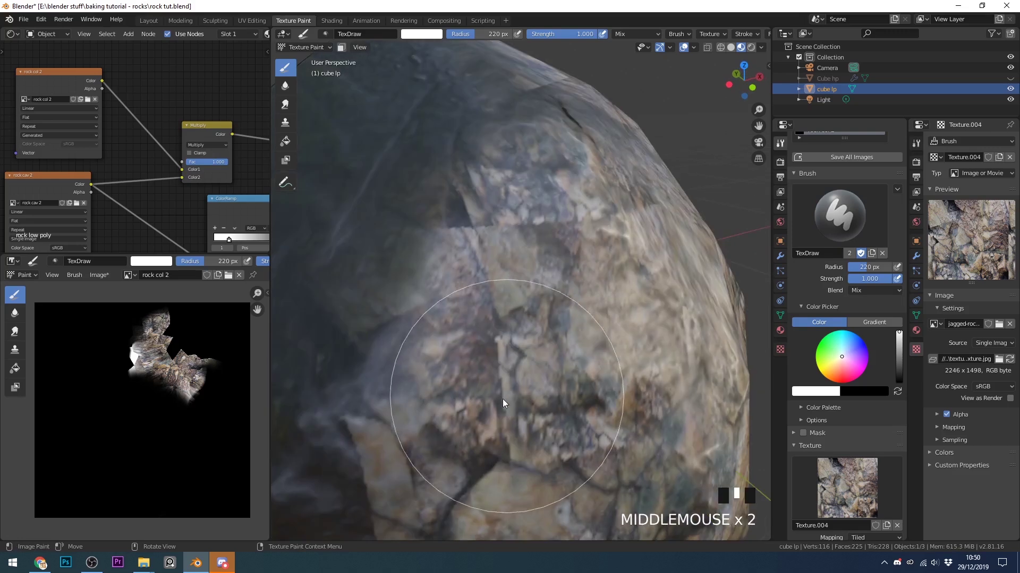
{"action": "mouse_move", "coordinate": [479, 374]}
{"action": "left_mouse_down"}
{"action": "mouse_move", "coordinate": [501, 328]}
{"action": "mouse_move", "coordinate": [471, 160]}
{"action": "mouse_move", "coordinate": [500, 75]}
{"action": "mouse_move", "coordinate": [509, 228]}
{"action": "left_mouse_up"}
{"action": "scroll", "coordinate": [860, 512], "scroll_direction": "down", "scroll_amount": 1}
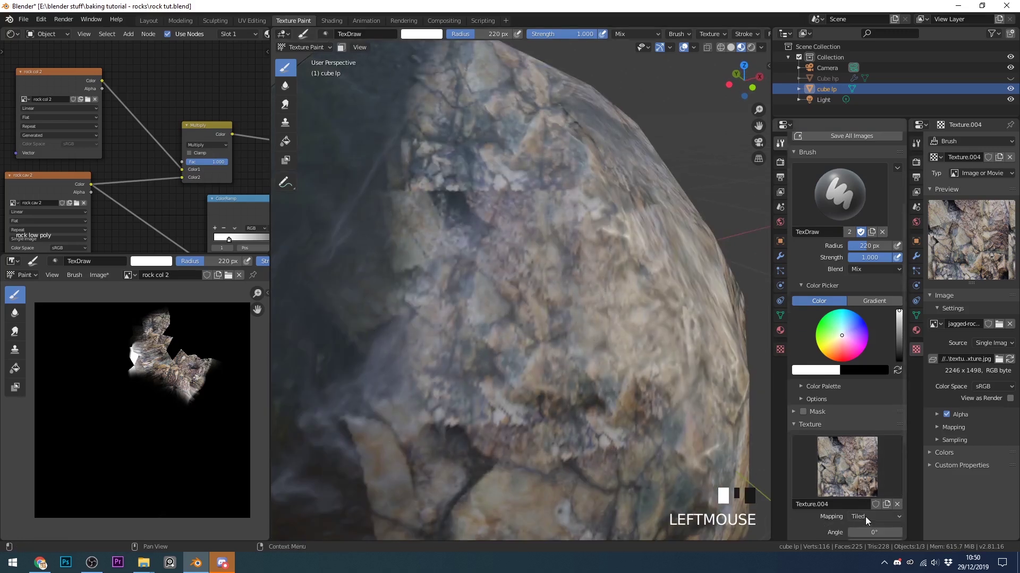
{"action": "mouse_move", "coordinate": [419, 298]}
{"action": "left_mouse_down"}
{"action": "mouse_move", "coordinate": [396, 183]}
{"action": "mouse_move", "coordinate": [514, 191]}
{"action": "mouse_move", "coordinate": [367, 228]}
{"action": "mouse_move", "coordinate": [493, 192]}
{"action": "mouse_move", "coordinate": [470, 189]}
{"action": "left_mouse_up"}
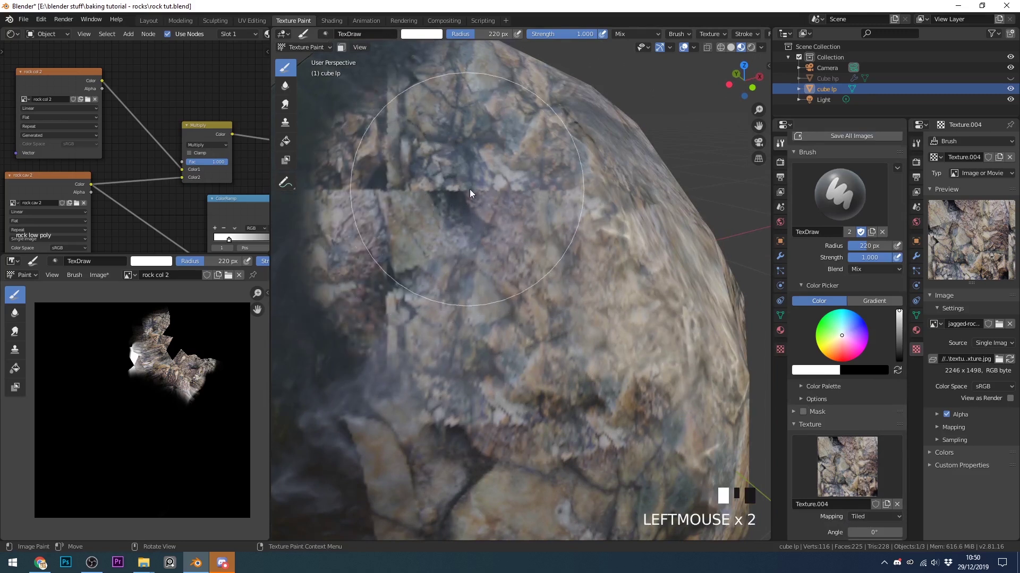
- Set the brush texture's mapping to Random and paint over the visible tiling seams on the rock
{"action": "left_click", "coordinate": [858, 515]}
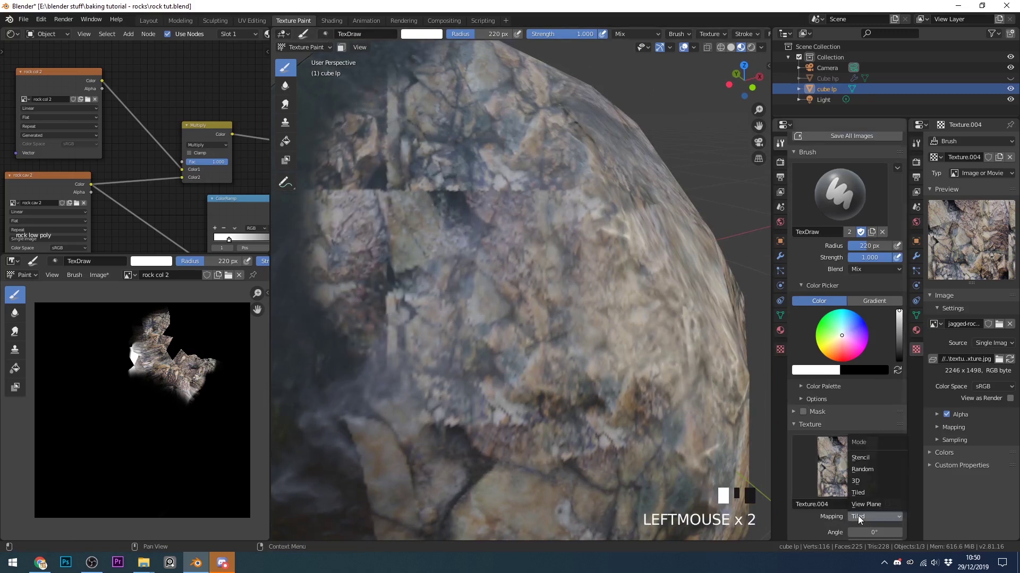
{"action": "left_click", "coordinate": [867, 467]}
{"action": "mouse_move", "coordinate": [613, 393]}
{"action": "left_mouse_down"}
{"action": "mouse_move", "coordinate": [425, 160]}
{"action": "mouse_move", "coordinate": [558, 338]}
{"action": "left_mouse_up"}
{"action": "scroll", "coordinate": [502, 380], "scroll_direction": "down", "scroll_amount": 5}
{"action": "scroll", "coordinate": [502, 380], "scroll_direction": "up", "scroll_amount": 2}
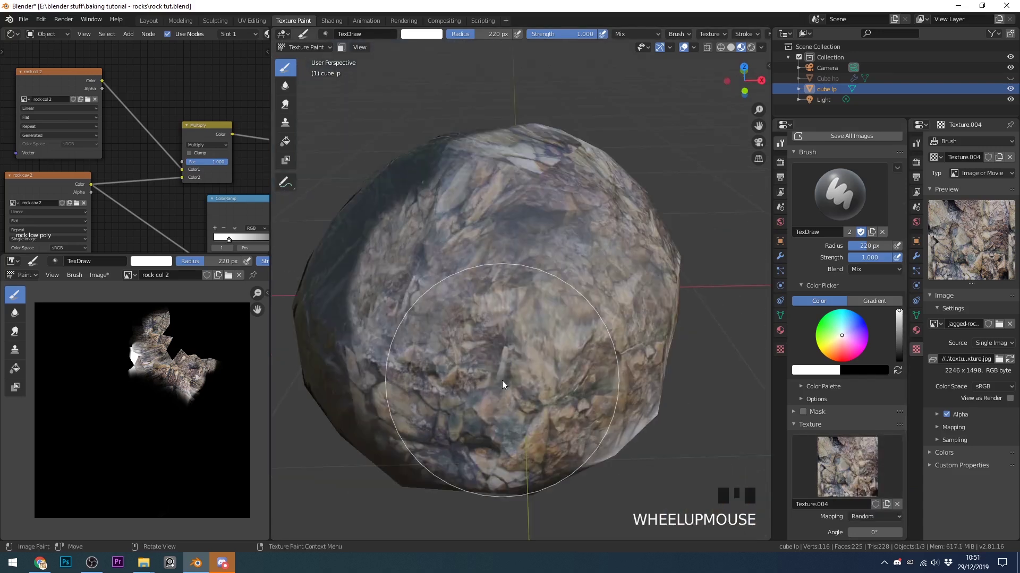
{"action": "middle_click_drag", "start_coordinate": [477, 374], "coordinate": [470, 349]}
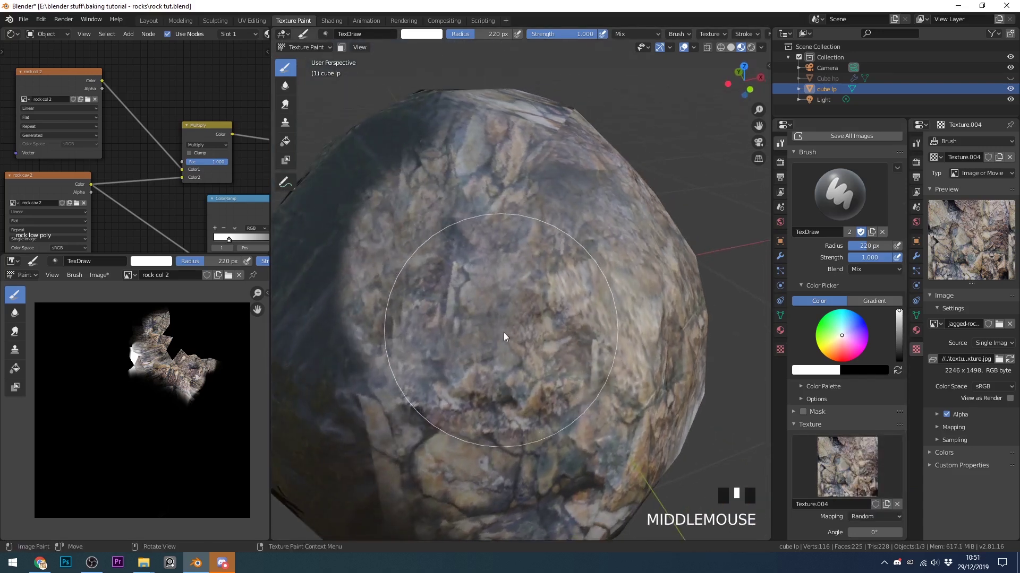
{"action": "left_click_drag", "start_coordinate": [504, 333], "coordinate": [507, 300]}
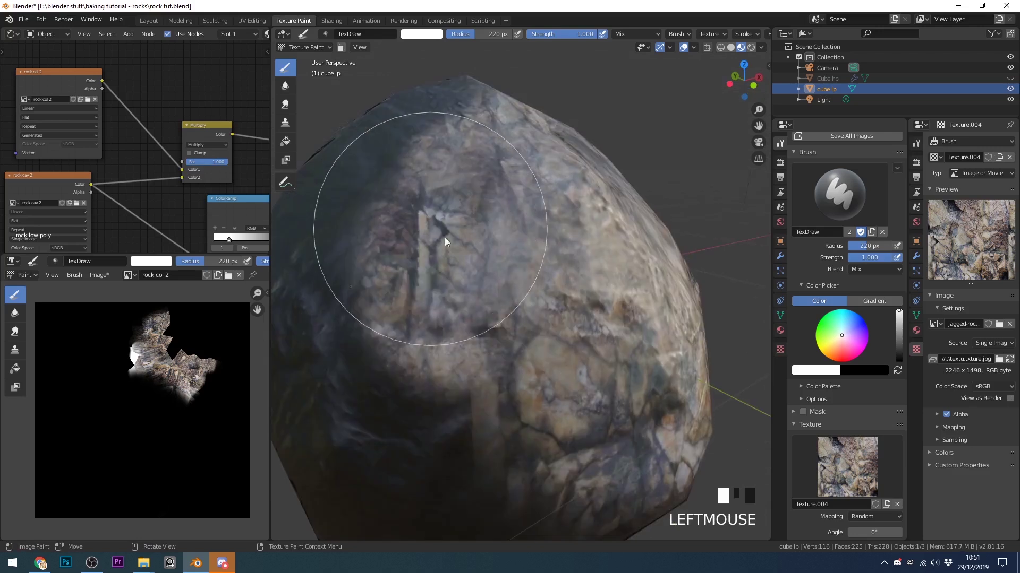
{"action": "mouse_move", "coordinate": [445, 237]}
{"action": "left_mouse_down"}
{"action": "mouse_move", "coordinate": [455, 340]}
{"action": "mouse_move", "coordinate": [553, 257]}
{"action": "mouse_move", "coordinate": [467, 159]}
{"action": "mouse_move", "coordinate": [446, 209]}
{"action": "mouse_move", "coordinate": [505, 211]}
{"action": "left_mouse_up"}
{"action": "middle_click_drag", "start_coordinate": [504, 210], "coordinate": [526, 263]}
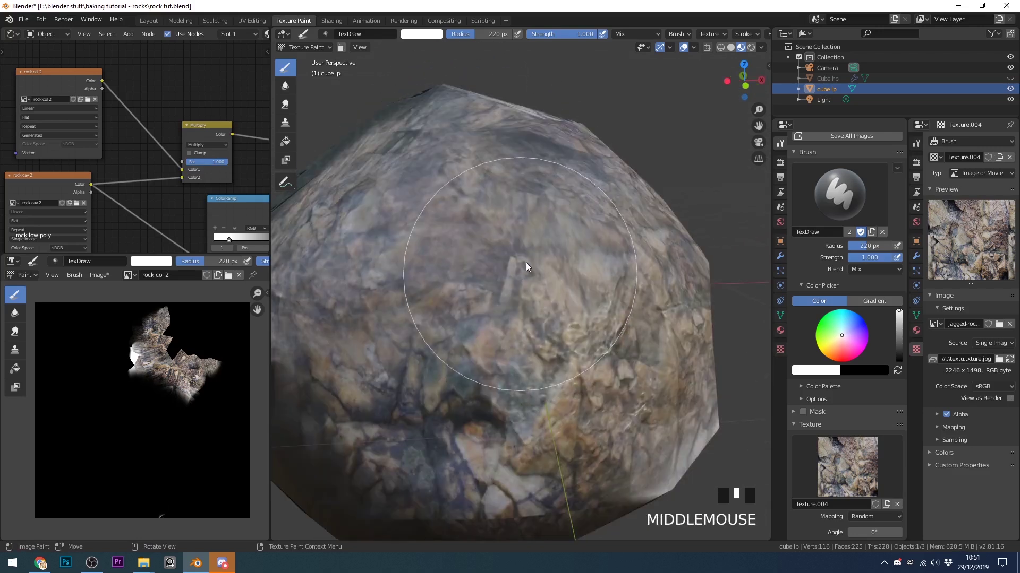
- Extend the randomly mapped jagged rock texture across the dark lower side of the rock
{"action": "mouse_move", "coordinate": [584, 351]}
{"action": "middle_mouse_down"}
{"action": "mouse_move", "coordinate": [567, 335]}
{"action": "mouse_move", "coordinate": [598, 333]}
{"action": "middle_mouse_up"}
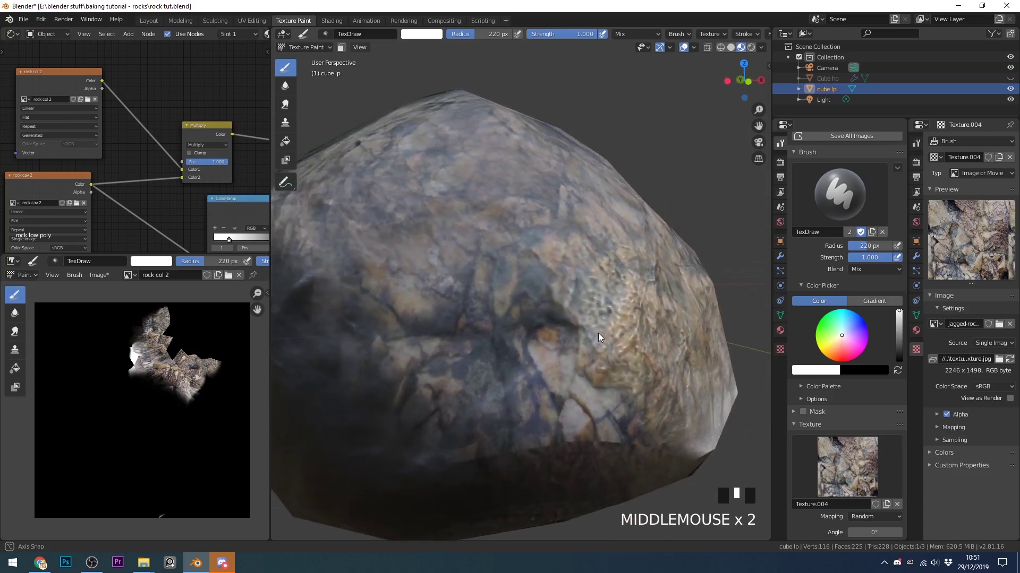
{"action": "left_click_drag", "start_coordinate": [531, 364], "coordinate": [499, 367]}
{"action": "middle_click_drag", "start_coordinate": [500, 367], "coordinate": [552, 366]}
{"action": "left_click_drag", "start_coordinate": [467, 371], "coordinate": [453, 365]}
{"action": "middle_click_drag", "start_coordinate": [478, 367], "coordinate": [575, 360]}
{"action": "scroll", "coordinate": [574, 360], "scroll_direction": "down", "scroll_amount": 3}
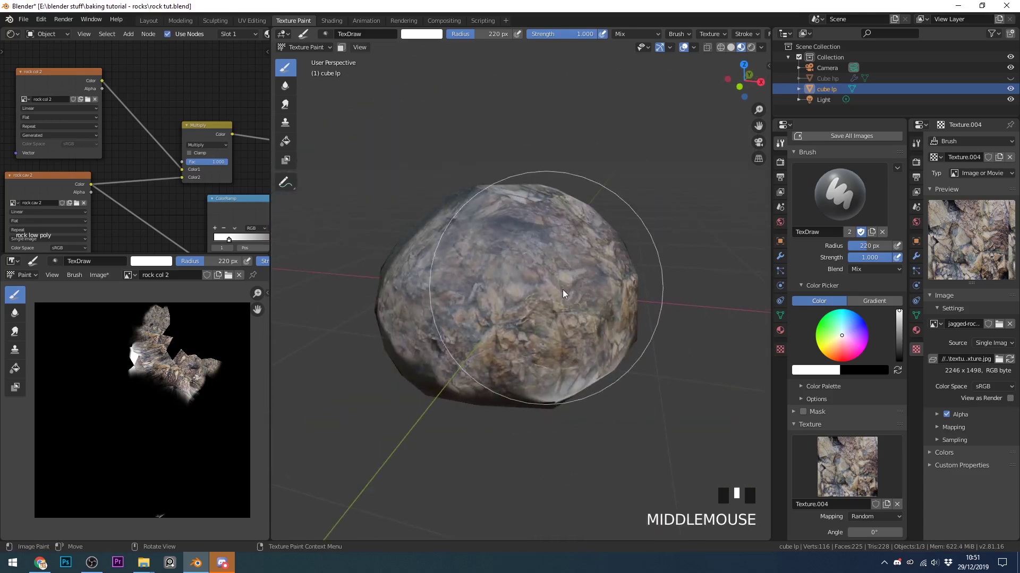
- Create another brush texture and load the light brown rock image whose file name ends in 1_20.jpg
{"action": "left_click", "coordinate": [887, 505]}
{"action": "left_click", "coordinate": [997, 324]}
{"action": "left_click", "coordinate": [769, 262]}
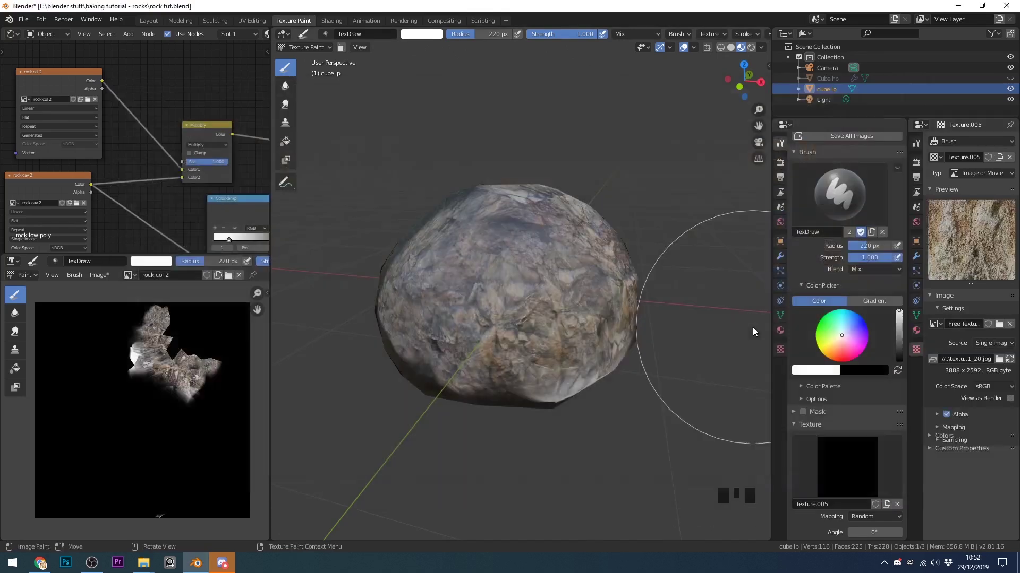
- Paint the brown rock texture over the jagged rock pattern on the front of the rock
{"action": "left_click", "coordinate": [523, 282]}
{"action": "scroll", "coordinate": [532, 299], "scroll_direction": "up", "scroll_amount": 2}
{"action": "left_click", "coordinate": [550, 331]}
{"action": "middle_click_drag", "start_coordinate": [550, 331], "coordinate": [509, 340]}
{"action": "left_click", "coordinate": [458, 308]}
{"action": "left_click", "coordinate": [458, 292]}
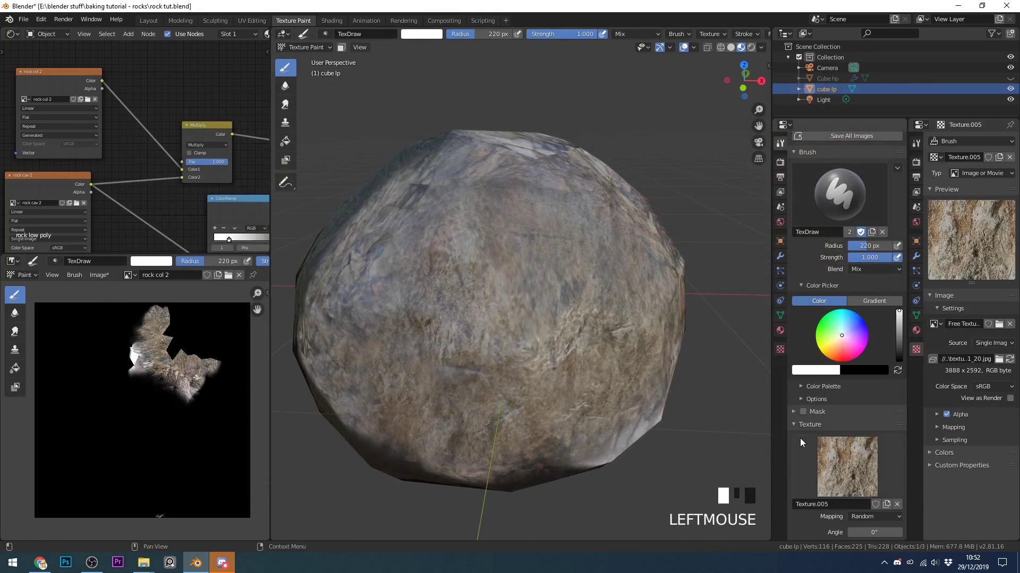
- Try the Stencil mapping for the brush texture on the front of the rock, and set the mapping back to Random
{"action": "scroll", "coordinate": [800, 438], "scroll_direction": "down", "scroll_amount": 3}
{"action": "left_click", "coordinate": [861, 453]}
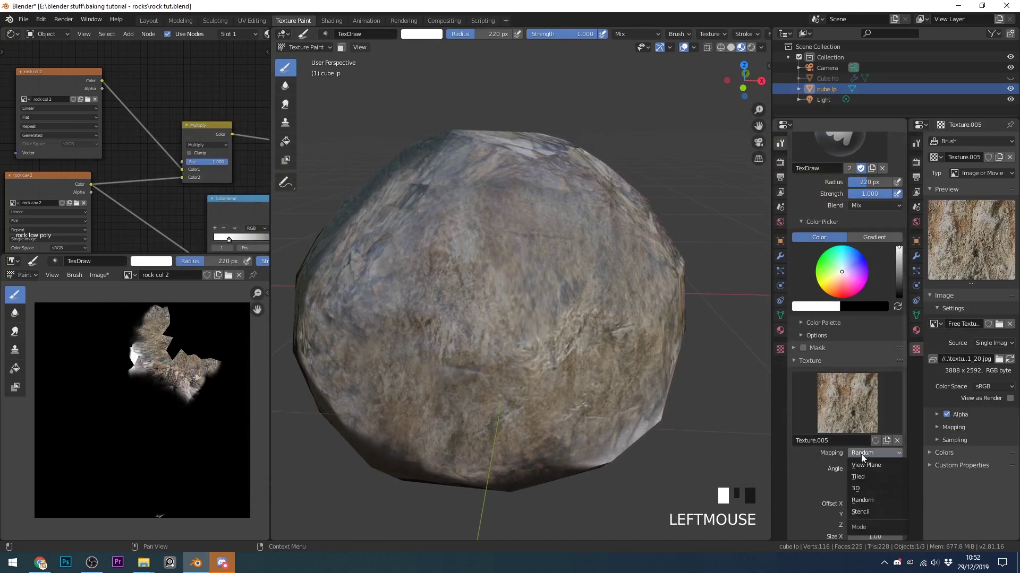
{"action": "left_click", "coordinate": [860, 512]}
{"action": "right_click_drag", "start_coordinate": [489, 324], "coordinate": [552, 311]}
{"action": "mouse_move", "coordinate": [553, 311]}
{"action": "left_mouse_down"}
{"action": "mouse_move", "coordinate": [491, 289]}
{"action": "mouse_move", "coordinate": [505, 364]}
{"action": "left_mouse_up"}
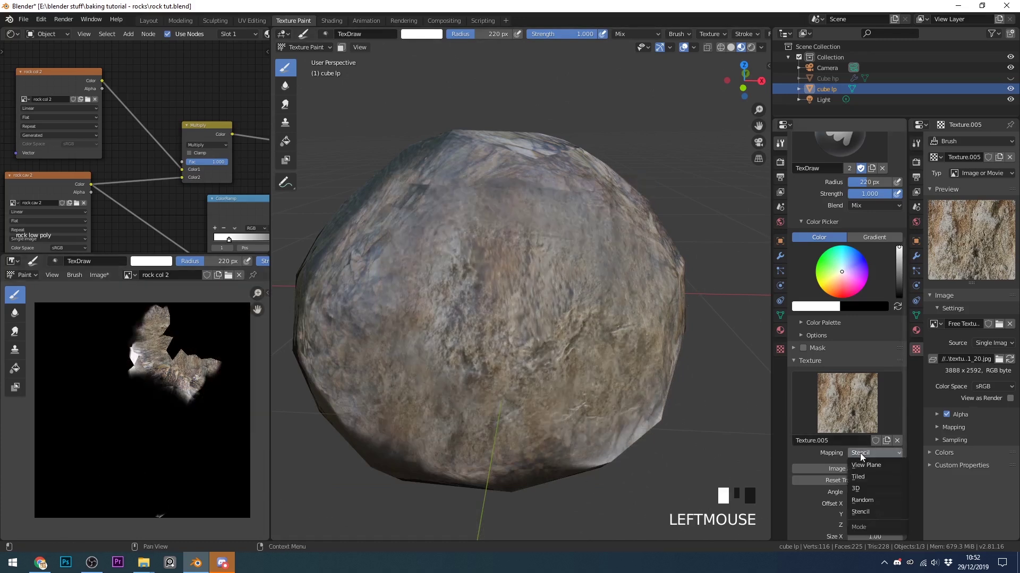
{"action": "left_click", "coordinate": [867, 500]}
- Paint the brown rock texture over the front and the adjoining side of the rock
{"action": "middle_click_drag", "start_coordinate": [478, 367], "coordinate": [564, 296]}
{"action": "left_click_drag", "start_coordinate": [564, 296], "coordinate": [557, 319]}
{"action": "middle_click_drag", "start_coordinate": [510, 244], "coordinate": [558, 254]}
{"action": "left_click_drag", "start_coordinate": [560, 253], "coordinate": [510, 276]}
{"action": "middle_click_drag", "start_coordinate": [414, 276], "coordinate": [467, 289]}
{"action": "left_click_drag", "start_coordinate": [462, 291], "coordinate": [434, 281]}
{"action": "mouse_move", "coordinate": [434, 279]}
{"action": "middle_mouse_down"}
{"action": "mouse_move", "coordinate": [582, 255]}
{"action": "mouse_move", "coordinate": [553, 297]}
{"action": "mouse_move", "coordinate": [478, 266]}
{"action": "mouse_move", "coordinate": [539, 325]}
{"action": "middle_mouse_up"}
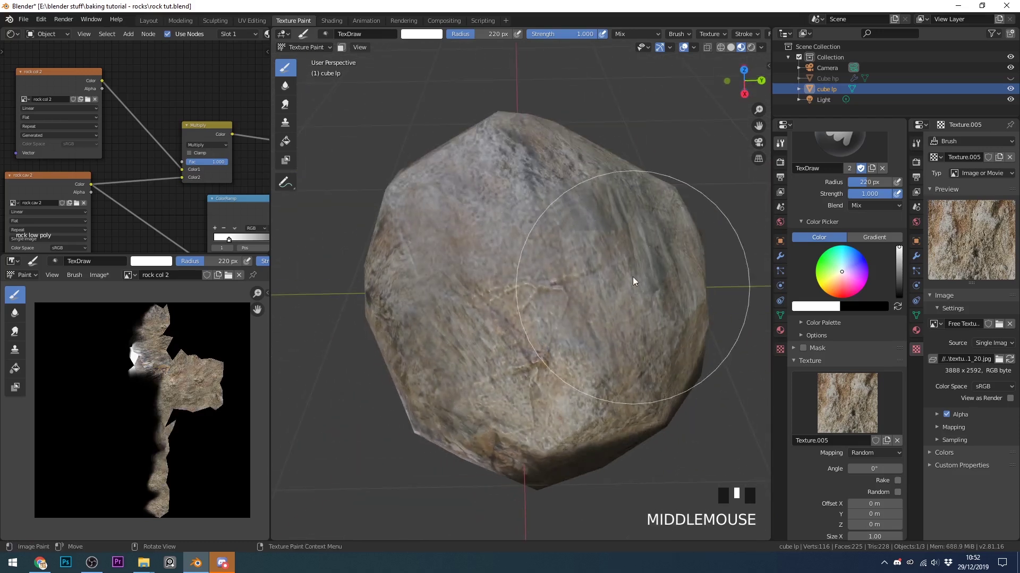
- Cover the remaining sides and the underside of the rock with the brown rock texture
{"action": "mouse_move", "coordinate": [636, 283]}
{"action": "left_mouse_down"}
{"action": "mouse_move", "coordinate": [631, 255]}
{"action": "mouse_move", "coordinate": [464, 376]}
{"action": "mouse_move", "coordinate": [492, 338]}
{"action": "left_mouse_up"}
{"action": "left_click_drag", "start_coordinate": [619, 417], "coordinate": [632, 430]}
{"action": "mouse_move", "coordinate": [632, 434]}
{"action": "middle_mouse_down"}
{"action": "mouse_move", "coordinate": [635, 358]}
{"action": "mouse_move", "coordinate": [496, 278]}
{"action": "mouse_move", "coordinate": [488, 255]}
{"action": "middle_mouse_up"}
{"action": "left_click", "coordinate": [510, 287]}
{"action": "left_click", "coordinate": [428, 289]}
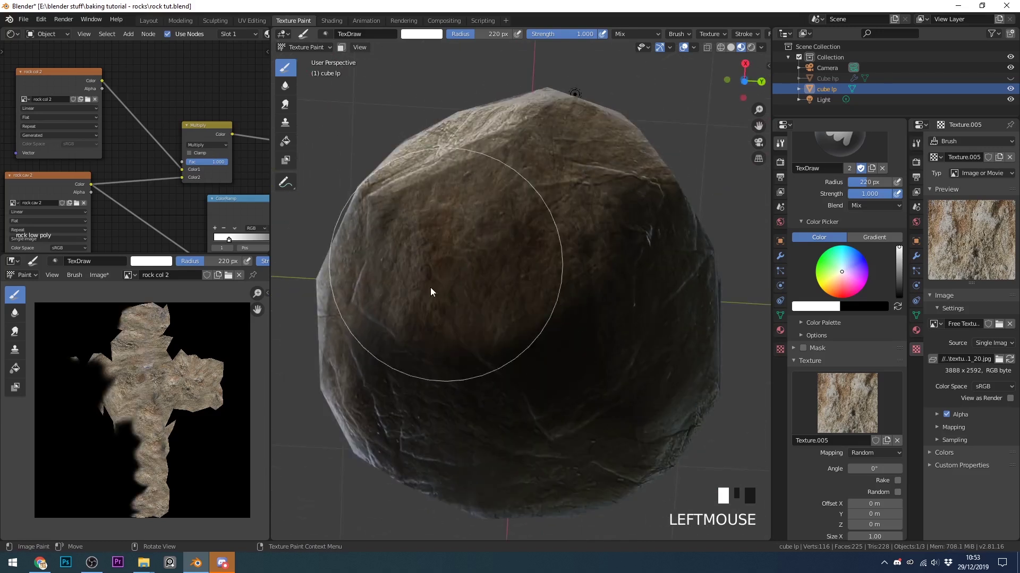
{"action": "middle_click_drag", "start_coordinate": [428, 289], "coordinate": [528, 275]}
{"action": "left_click", "coordinate": [462, 244]}
{"action": "mouse_move", "coordinate": [462, 243]}
{"action": "middle_mouse_down"}
{"action": "mouse_move", "coordinate": [594, 349]}
{"action": "mouse_move", "coordinate": [536, 337]}
{"action": "middle_mouse_up"}
- Touch up the bluish and stretched patches on the upper part of the rock with the brown rock texture
{"action": "scroll", "coordinate": [536, 343], "scroll_direction": "up", "scroll_amount": 2}
{"action": "left_click", "coordinate": [501, 324]}
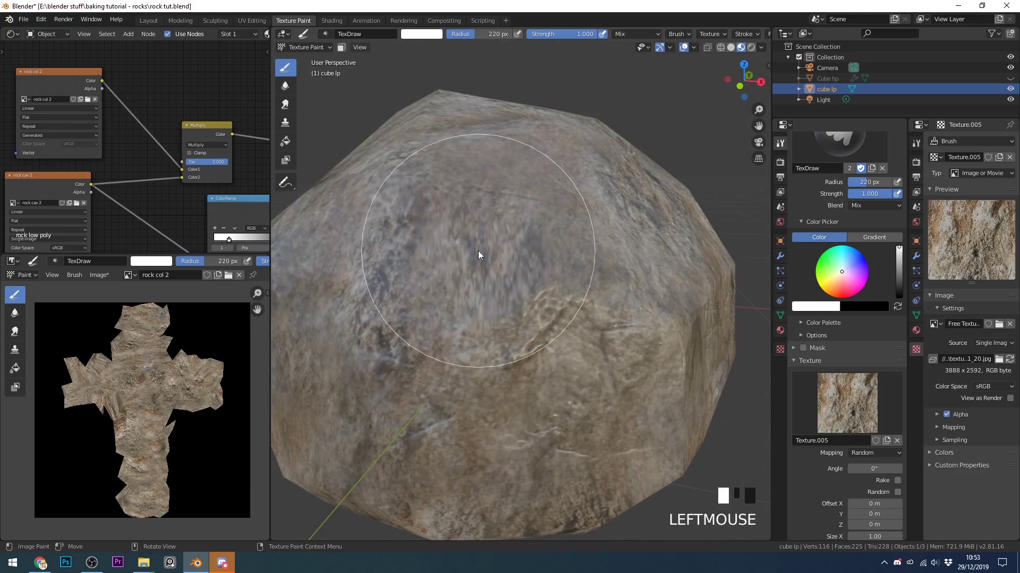
{"action": "middle_click_drag", "start_coordinate": [477, 250], "coordinate": [542, 310]}
{"action": "left_click", "coordinate": [505, 305]}
{"action": "left_click", "coordinate": [499, 290]}
{"action": "left_click", "coordinate": [563, 353]}
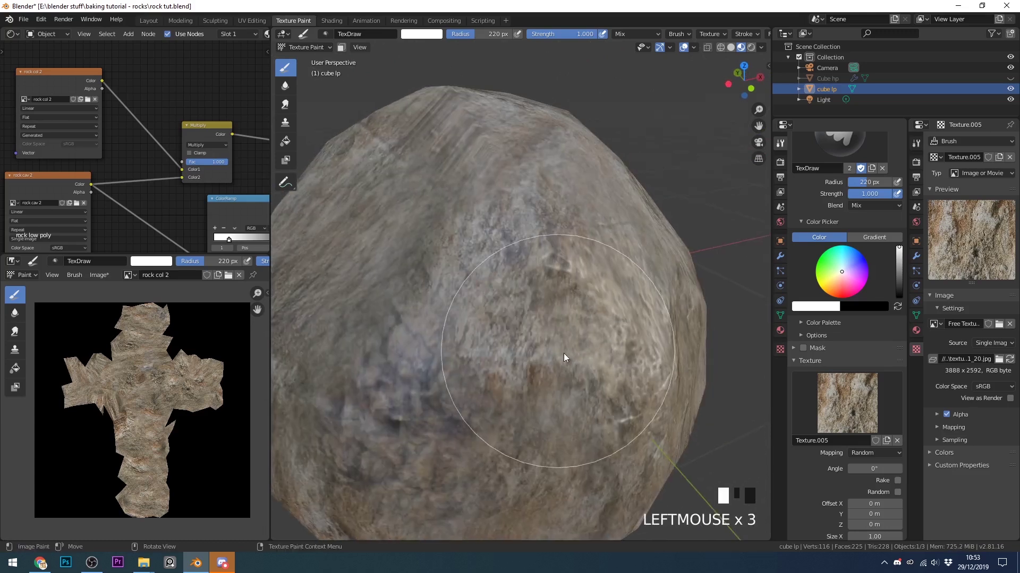
{"action": "mouse_move", "coordinate": [563, 352]}
{"action": "middle_mouse_down"}
{"action": "mouse_move", "coordinate": [486, 333]}
{"action": "mouse_move", "coordinate": [493, 281]}
{"action": "middle_mouse_up"}
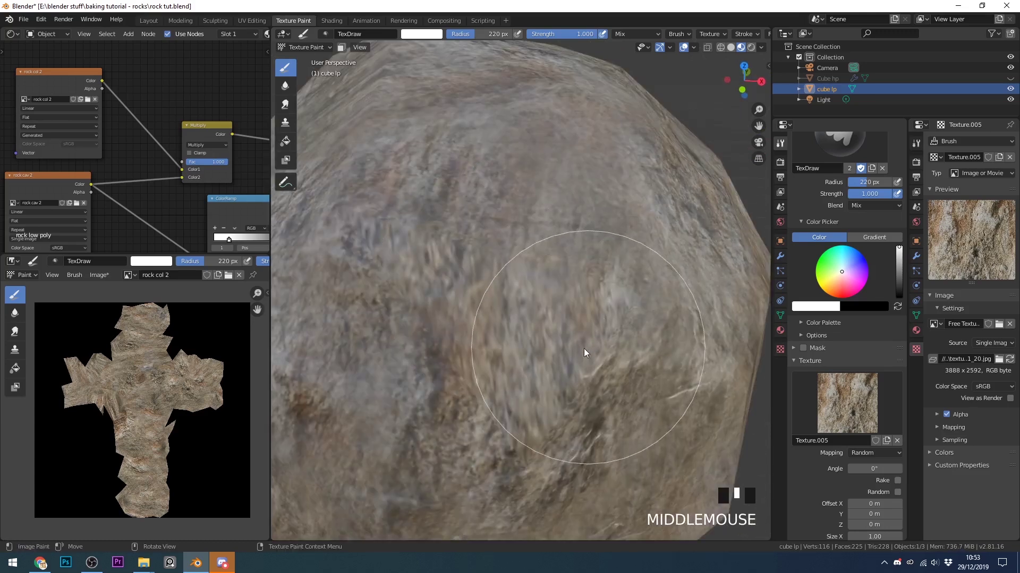
{"action": "middle_click_drag", "start_coordinate": [584, 348], "coordinate": [558, 322]}
- Save the painted texture as rock col 2.png in the baking tutorial - rocks folder
{"action": "scroll", "coordinate": [143, 392], "scroll_direction": "up", "scroll_amount": 3}
{"action": "mouse_move", "coordinate": [142, 392]}
{"action": "middle_mouse_down"}
{"action": "mouse_move", "coordinate": [159, 458]}
{"action": "mouse_move", "coordinate": [171, 432]}
{"action": "mouse_move", "coordinate": [207, 436]}
{"action": "mouse_move", "coordinate": [183, 441]}
{"action": "mouse_move", "coordinate": [159, 389]}
{"action": "mouse_move", "coordinate": [161, 422]}
{"action": "mouse_move", "coordinate": [146, 437]}
{"action": "mouse_move", "coordinate": [144, 424]}
{"action": "middle_mouse_up"}
{"action": "left_click", "coordinate": [99, 274]}
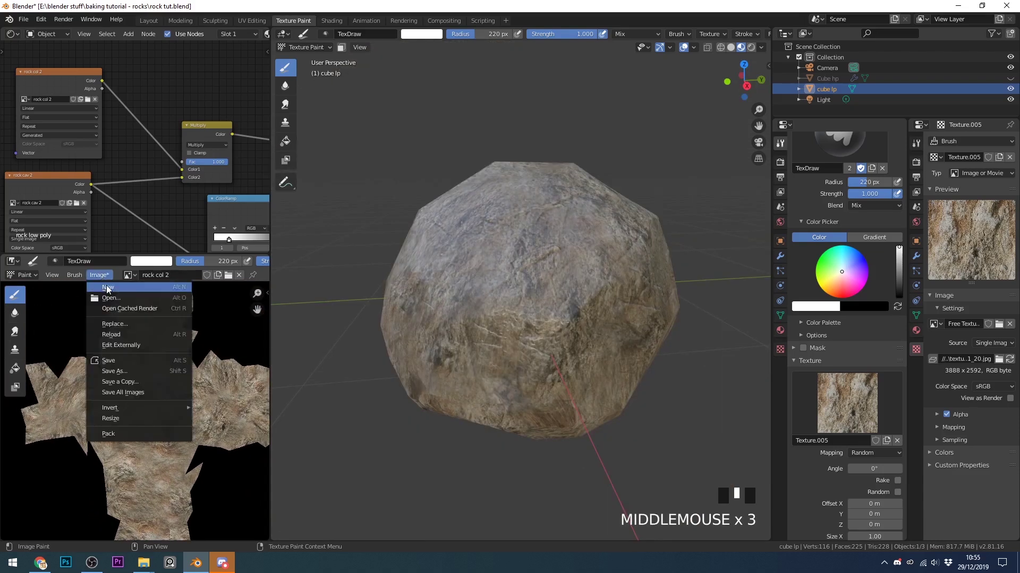
{"action": "left_click", "coordinate": [116, 367]}
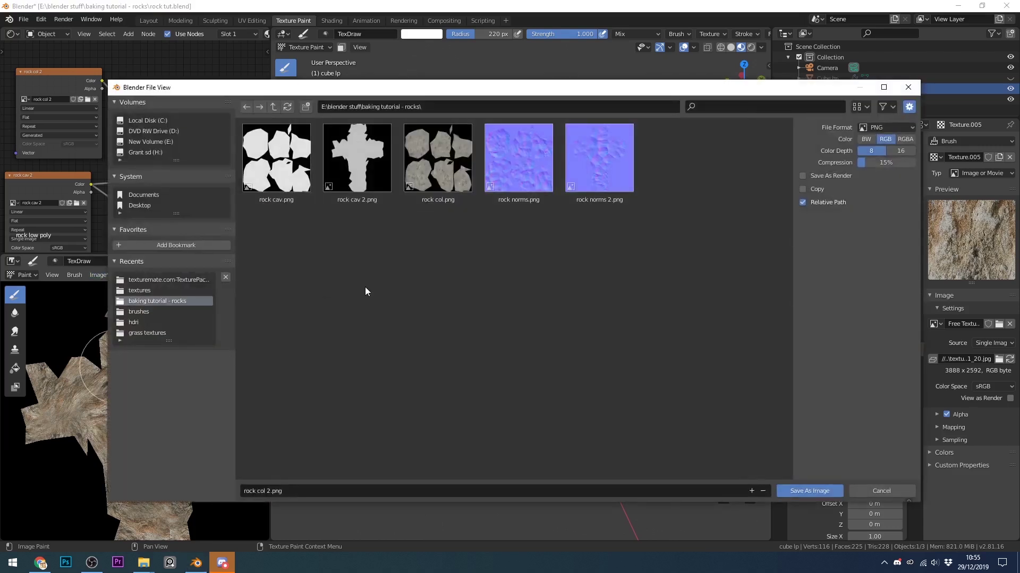
{"action": "left_click", "coordinate": [798, 491]}
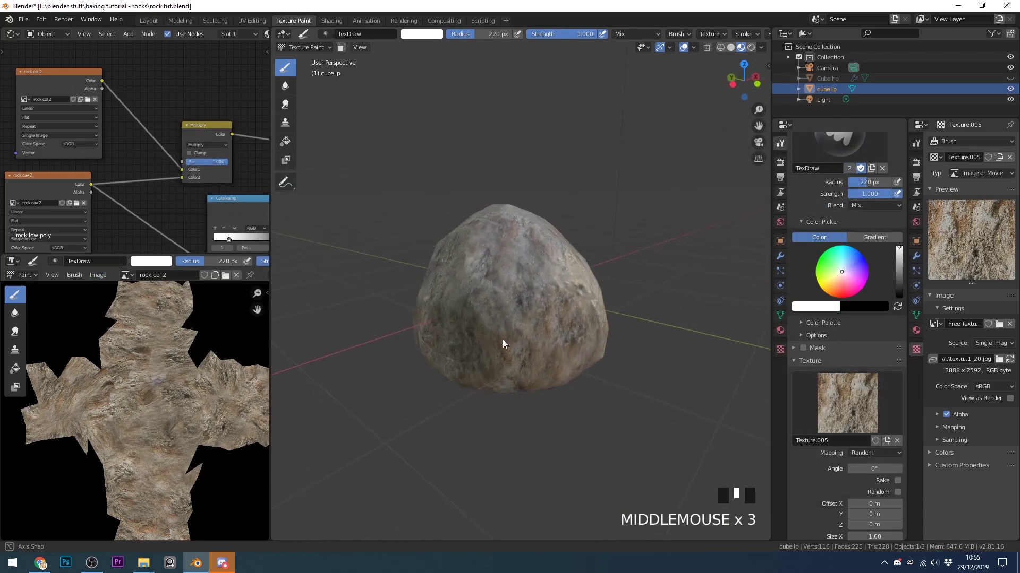
- Switch to the Shading workspace and reposition the ColorRamp and Multiply nodes of the rock low poly material
{"action": "middle_click_drag", "start_coordinate": [503, 339], "coordinate": [541, 223]}
{"action": "middle_click_drag", "start_coordinate": [541, 224], "coordinate": [467, 69]}
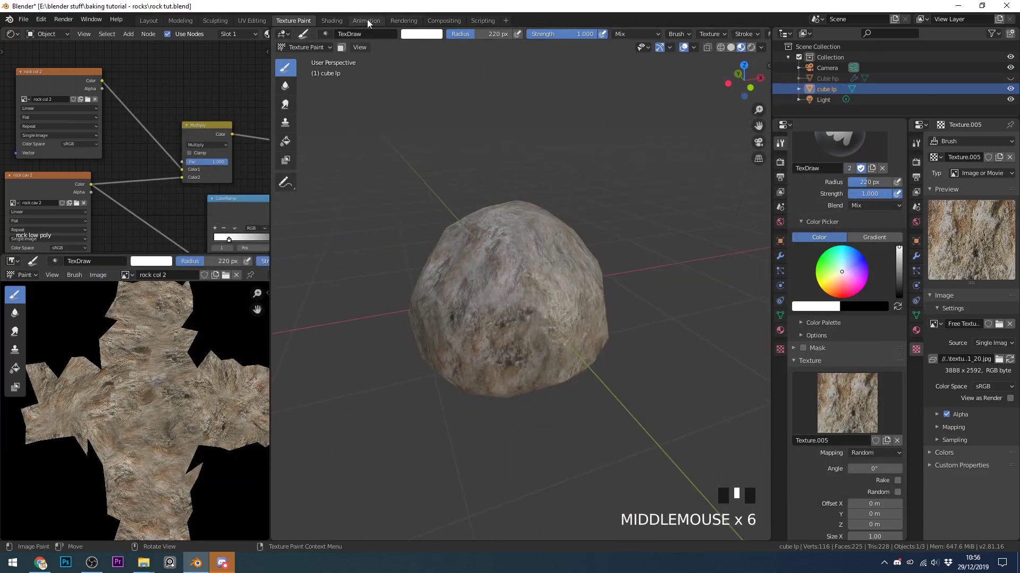
{"action": "left_click", "coordinate": [335, 20]}
{"action": "mouse_move", "coordinate": [548, 242]}
{"action": "middle_mouse_down"}
{"action": "mouse_move", "coordinate": [598, 236]}
{"action": "mouse_move", "coordinate": [564, 233]}
{"action": "mouse_move", "coordinate": [651, 205]}
{"action": "middle_mouse_up"}
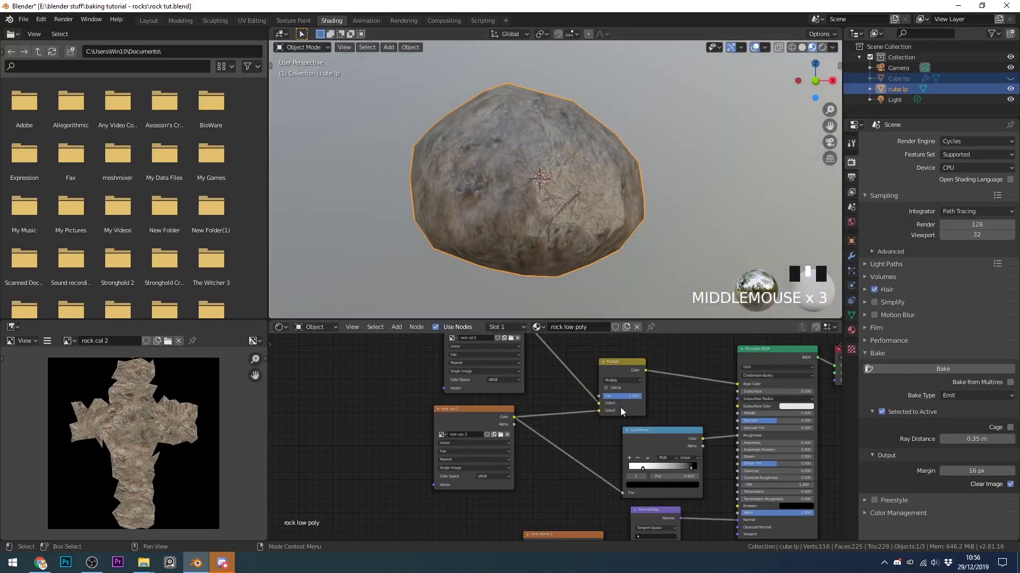
{"action": "scroll", "coordinate": [517, 397], "scroll_direction": "down", "scroll_amount": 2}
{"action": "left_click", "coordinate": [517, 397]}
{"action": "middle_click_drag", "start_coordinate": [545, 456], "coordinate": [579, 425]}
{"action": "scroll", "coordinate": [549, 436], "scroll_direction": "up", "scroll_amount": 6}
{"action": "scroll", "coordinate": [579, 428], "scroll_direction": "down", "scroll_amount": 3}
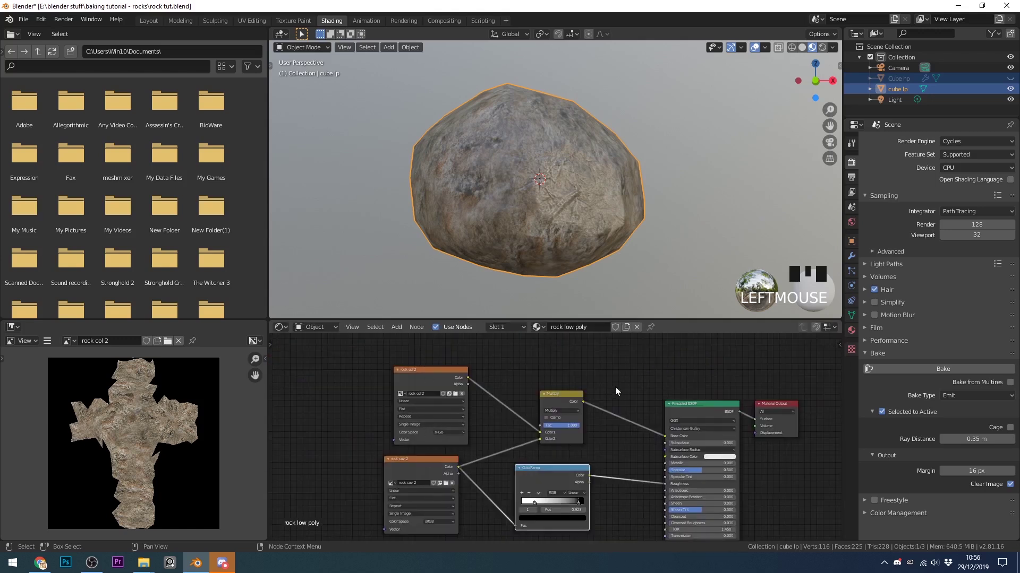
{"action": "left_click_drag", "start_coordinate": [570, 410], "coordinate": [562, 387]}
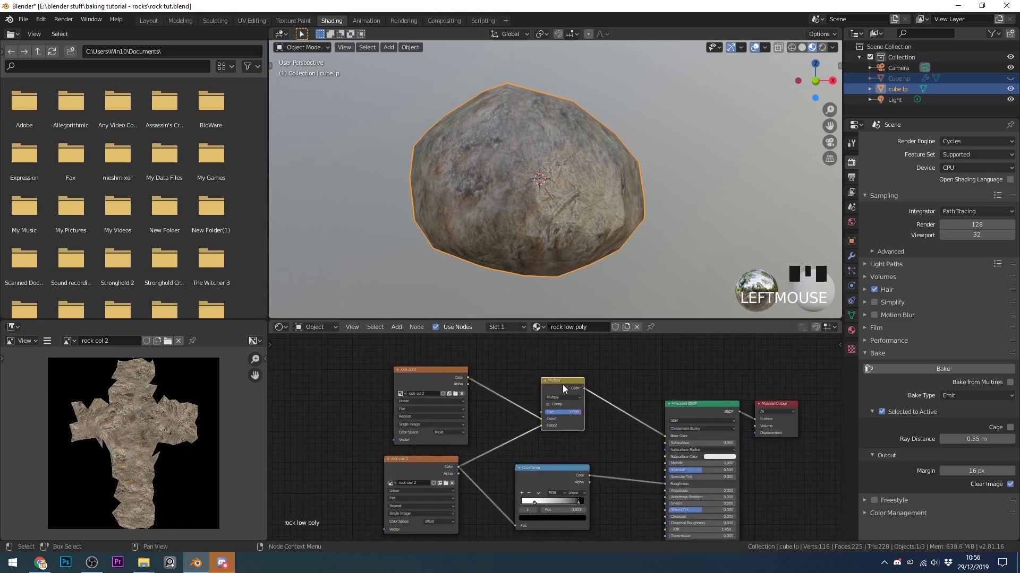
- Preview the Multiply node's output on the rock and examine the combined colour and cavity maps from several sides
{"action": "left_click", "coordinate": [562, 384], "text": "ctrl+shift"}
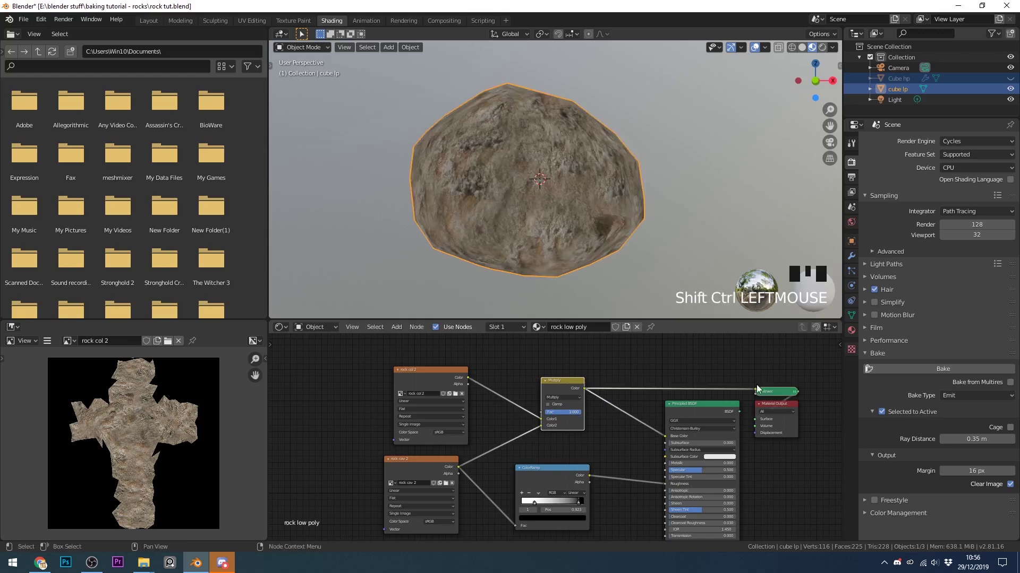
{"action": "left_click_drag", "start_coordinate": [719, 364], "coordinate": [692, 363]}
{"action": "middle_click_drag", "start_coordinate": [590, 194], "coordinate": [485, 203]}
{"action": "middle_click_drag", "start_coordinate": [557, 201], "coordinate": [492, 197]}
- Preview the ColorRamp node's output on the rock and examine the cavity-based roughness detail
{"action": "middle_click_drag", "start_coordinate": [594, 434], "coordinate": [619, 402]}
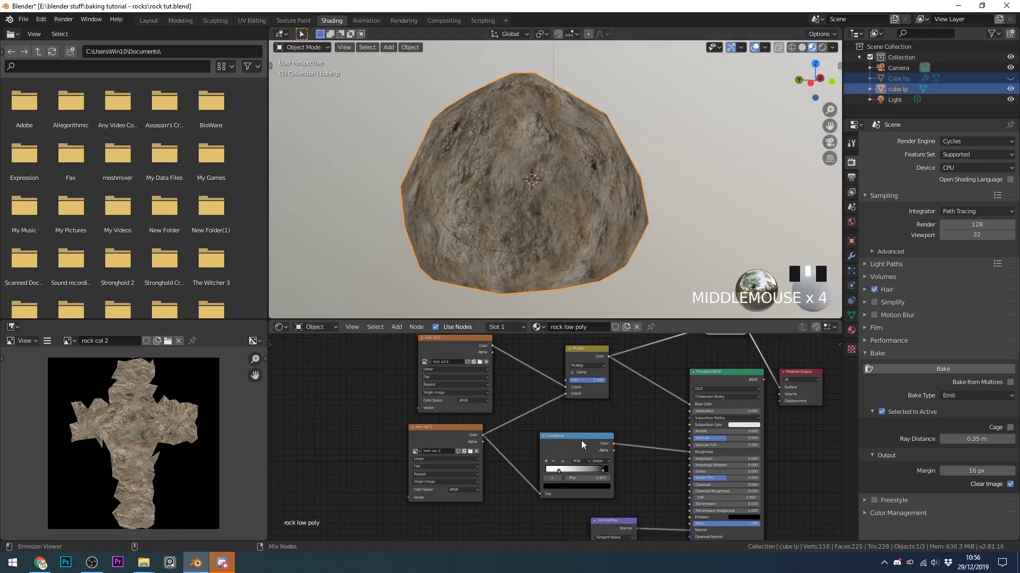
{"action": "left_click", "coordinate": [580, 441], "text": "ctrl+shift"}
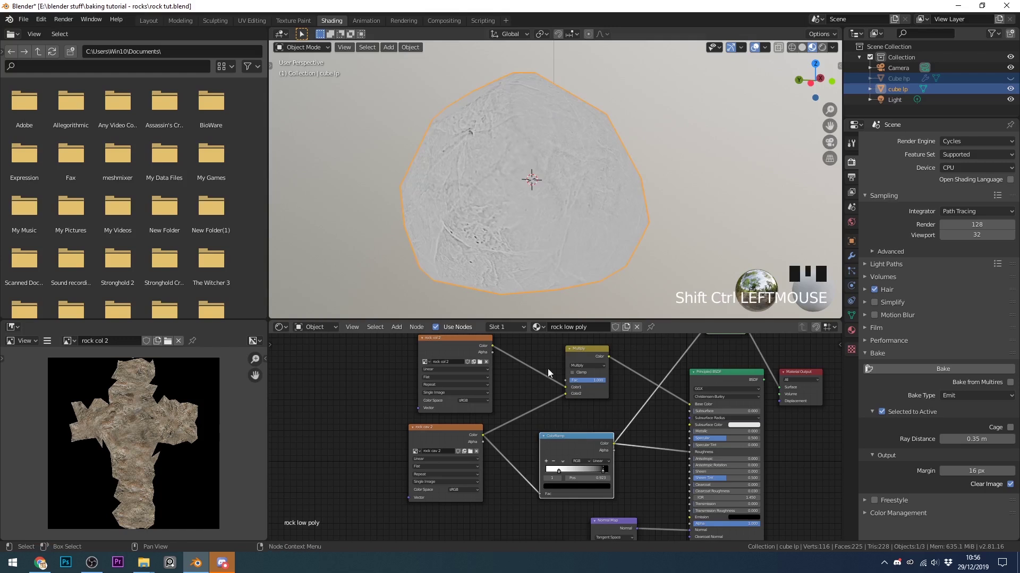
{"action": "middle_click_drag", "start_coordinate": [537, 183], "coordinate": [563, 265]}
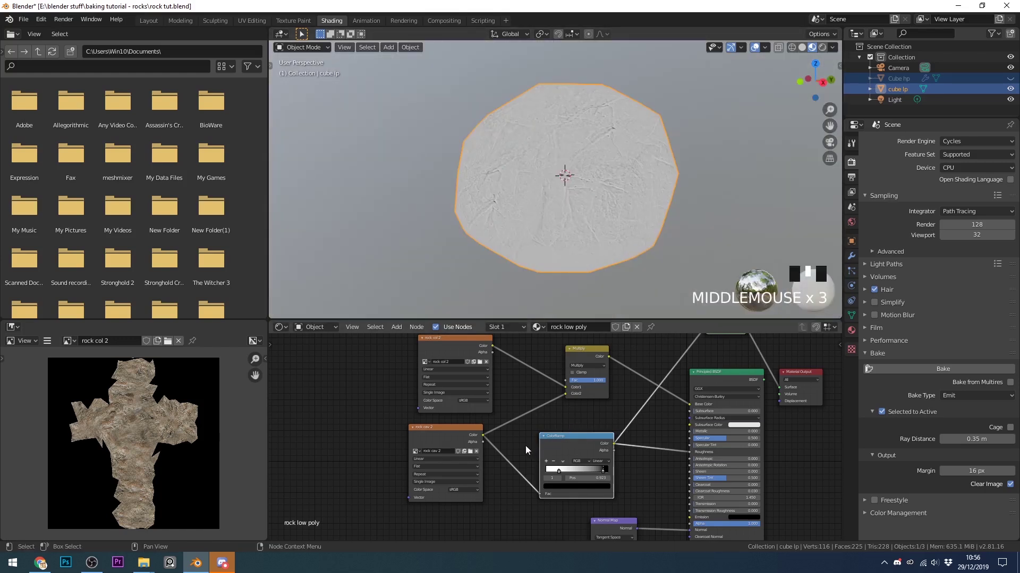
- Tidy the node layout by repositioning the rock cav 2, Multiply, ColorRamp and normal map image nodes
{"action": "left_click_drag", "start_coordinate": [455, 442], "coordinate": [462, 454]}
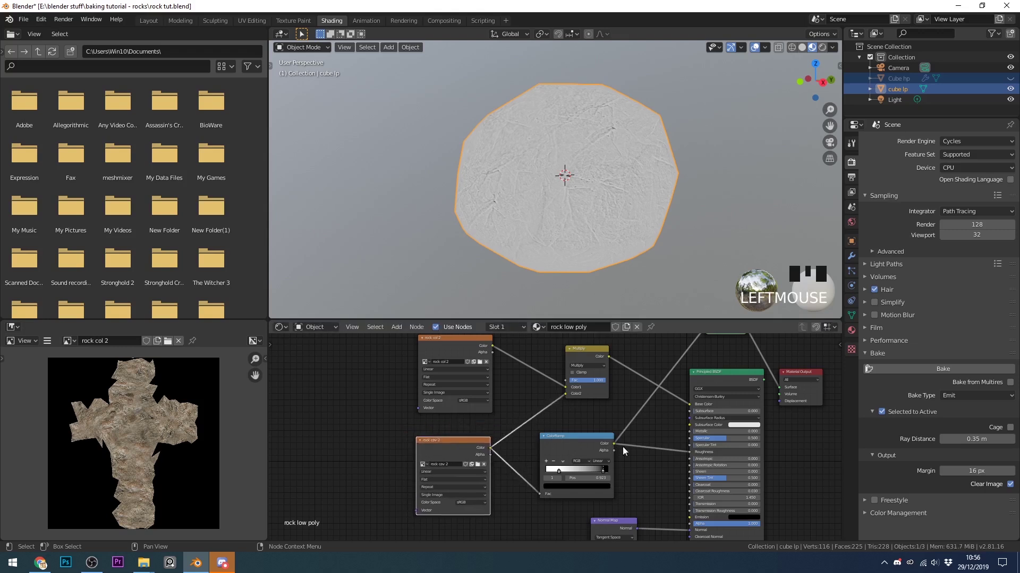
{"action": "scroll", "coordinate": [591, 423], "scroll_direction": "down", "scroll_amount": 1}
{"action": "left_click_drag", "start_coordinate": [568, 363], "coordinate": [566, 360]}
{"action": "left_click_drag", "start_coordinate": [572, 431], "coordinate": [574, 428]}
{"action": "left_click_drag", "start_coordinate": [531, 535], "coordinate": [530, 526]}
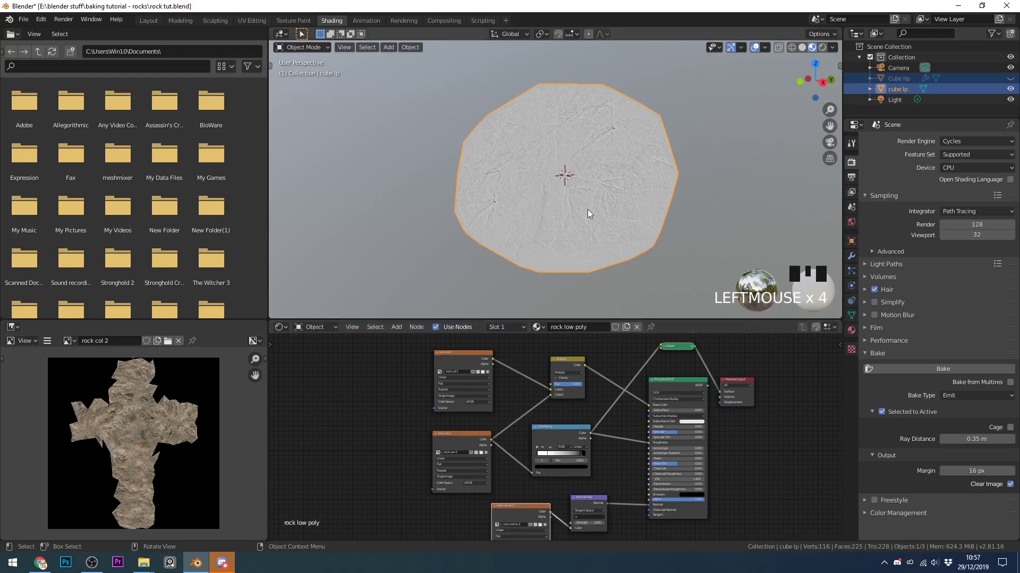